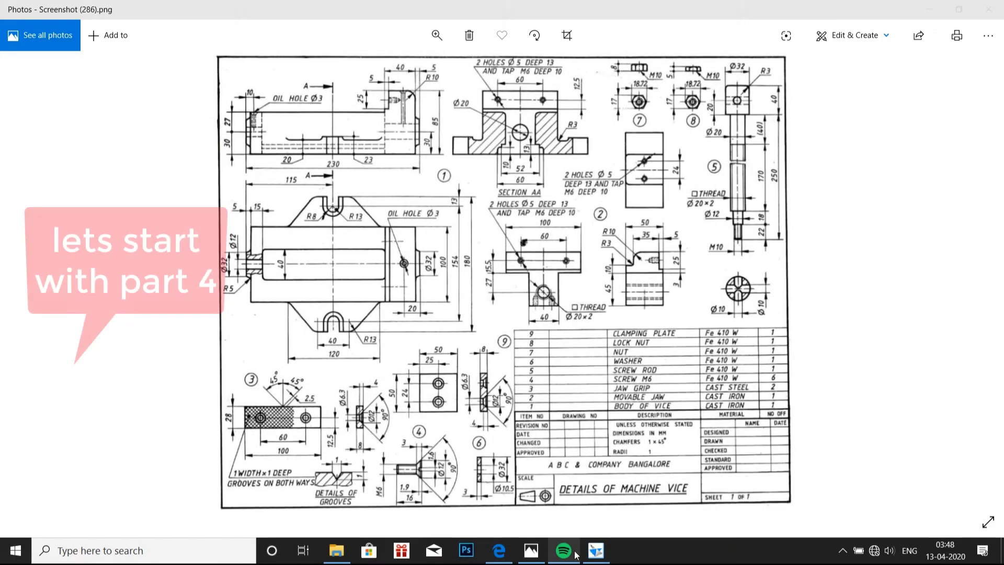
- Start a new sketch on the Front (xz) plane of the part
mouse_move(548, 550)
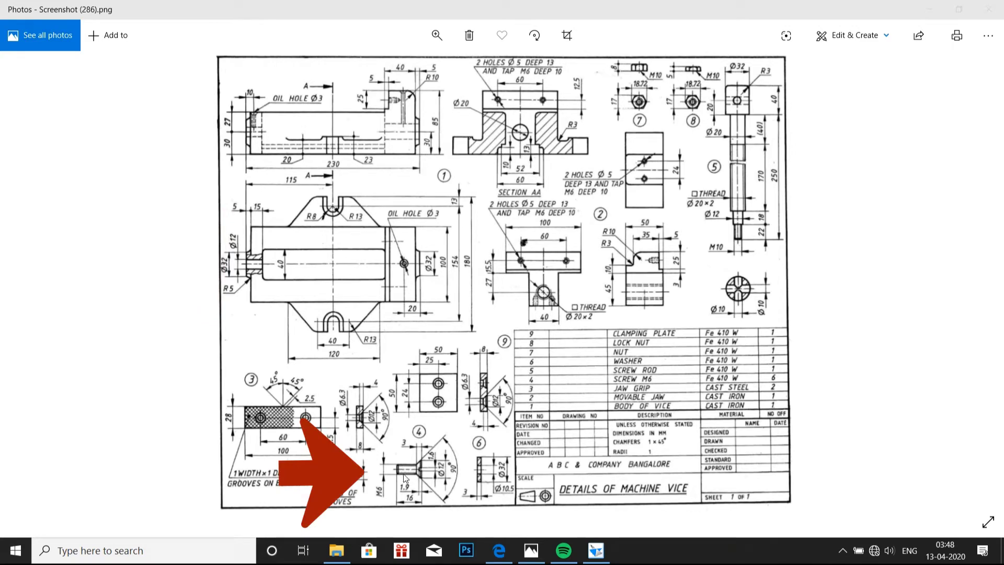
left_click(591, 556)
left_click(182, 116)
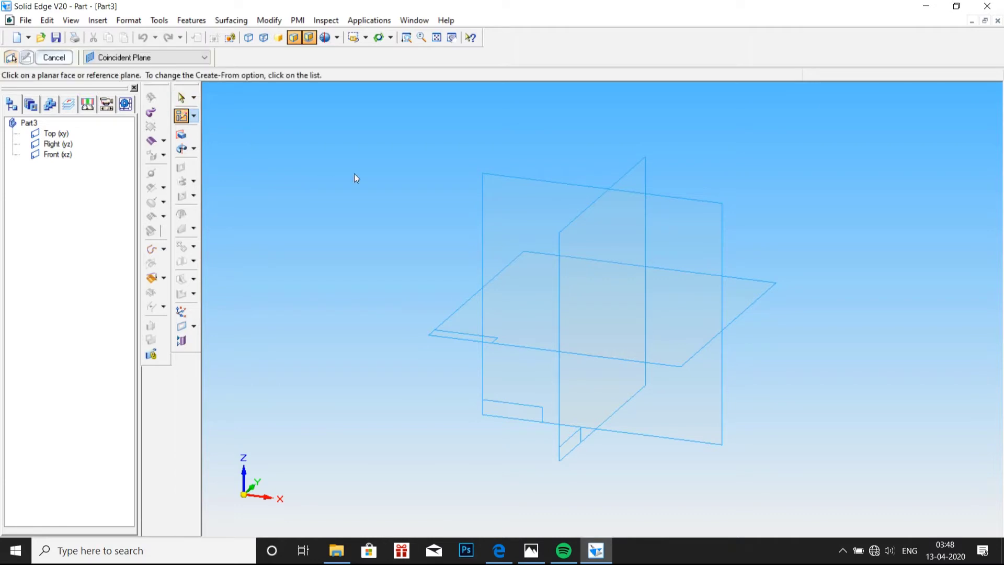
left_click(493, 216)
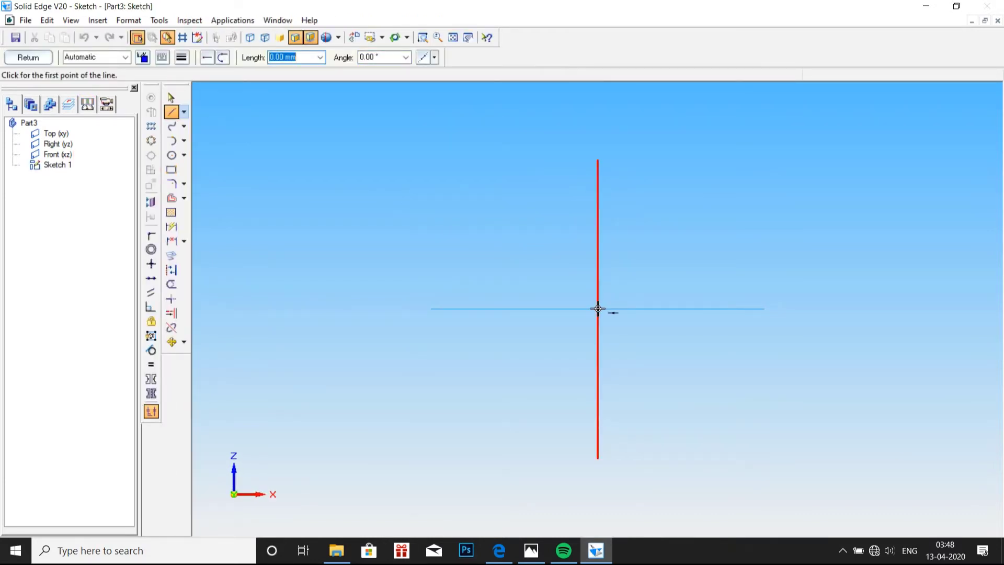
- Draw the closed five-line screw half-profile from the origin: vertical, shank, countersink slope, end line
left_click(598, 309)
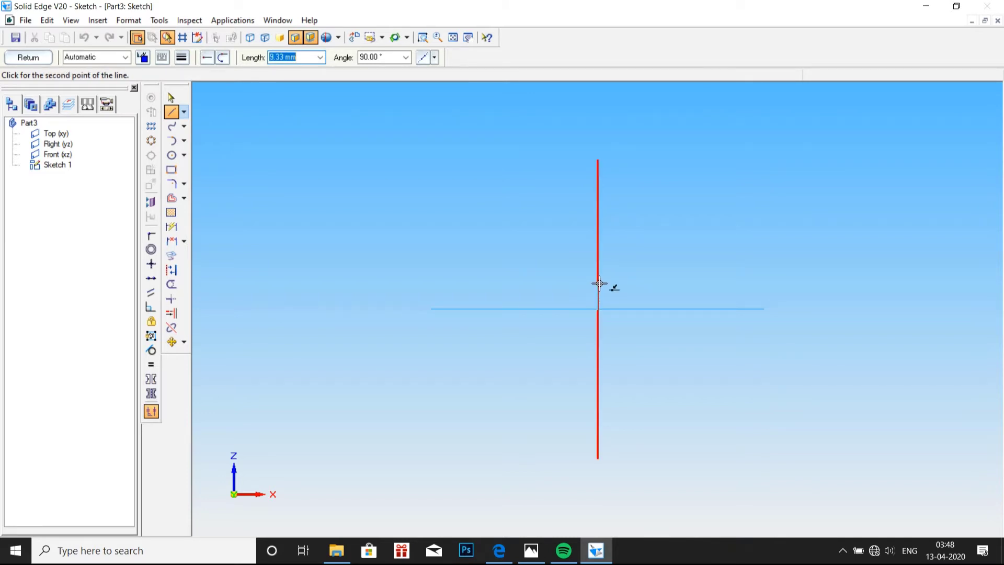
left_click(598, 294)
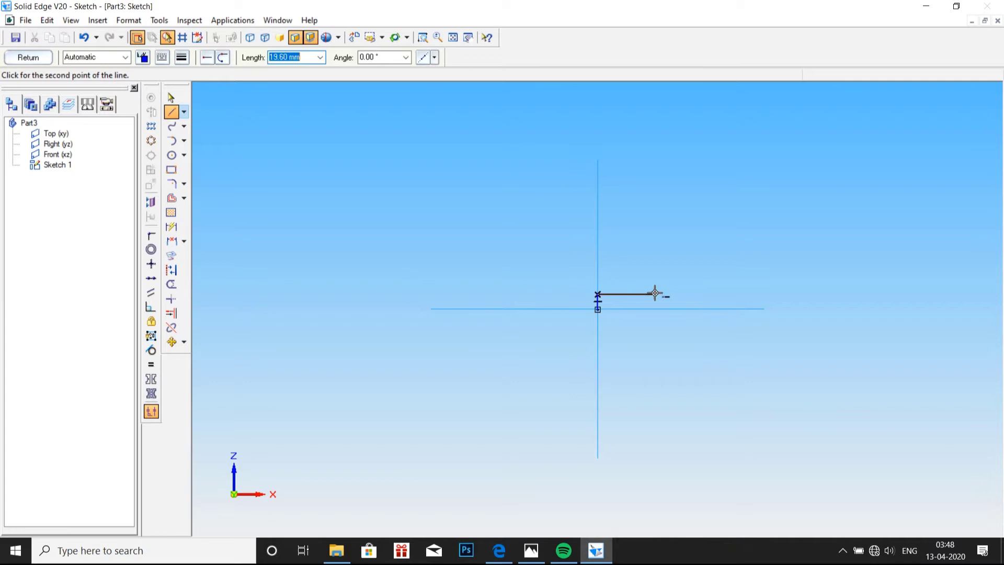
left_click(657, 294)
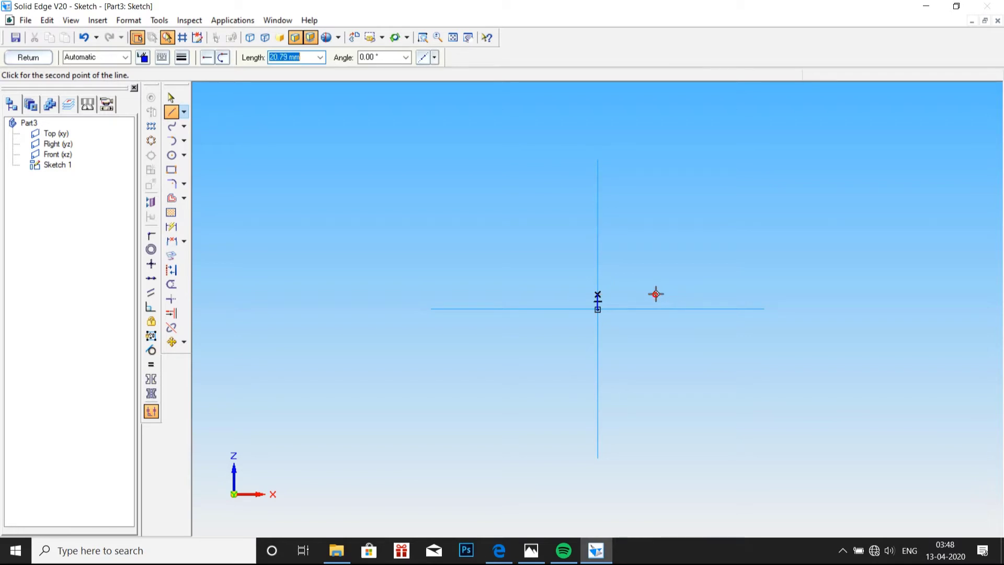
left_click(679, 268)
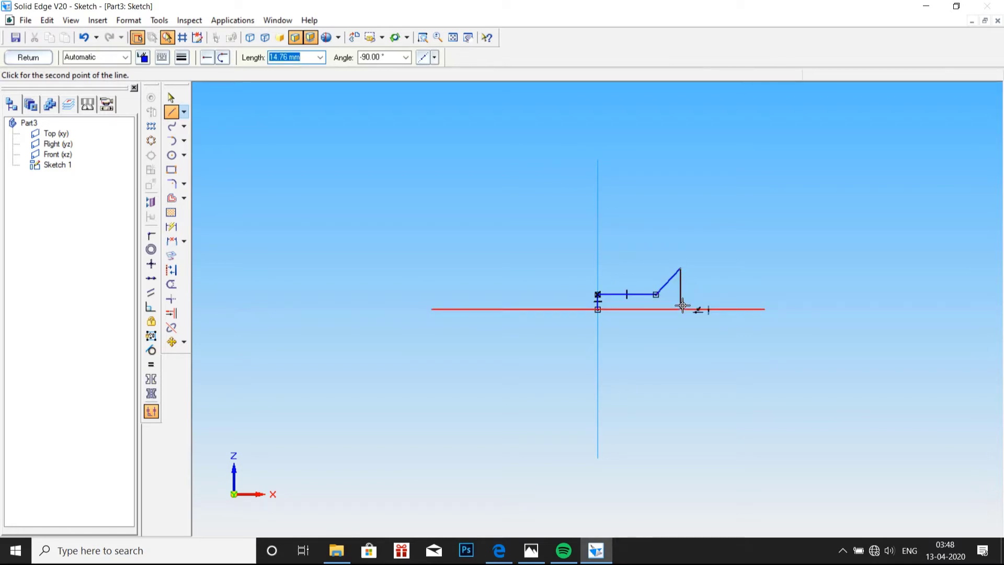
left_click(681, 309)
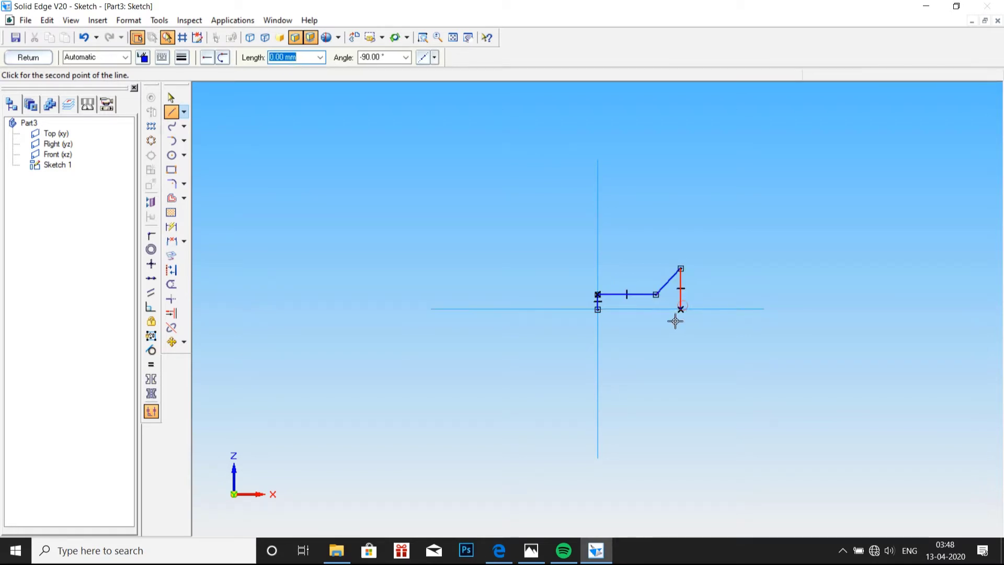
left_click(599, 309)
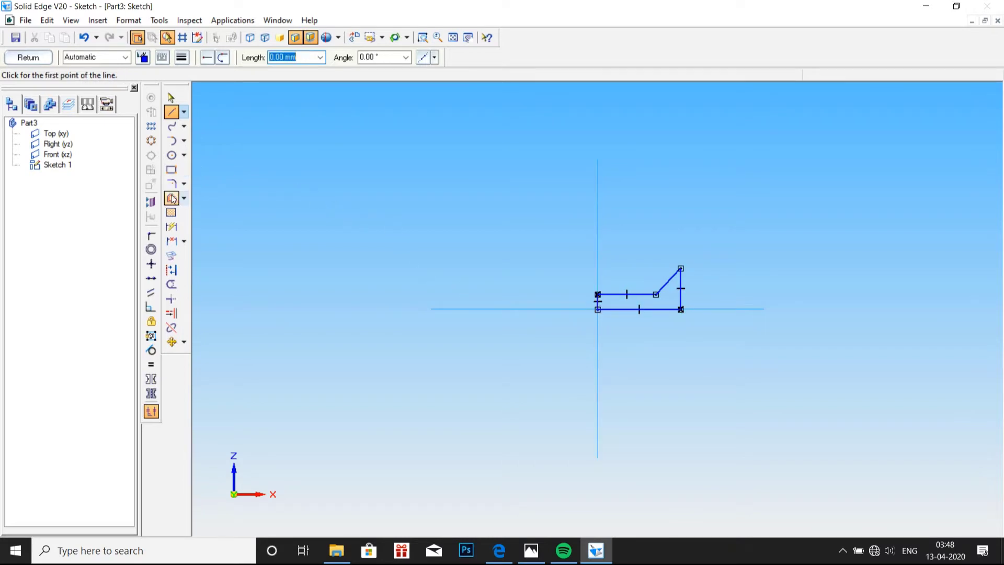
- Dimension the left vertical line at the origin to 3 mm, checking the reference drawing
left_click(171, 227)
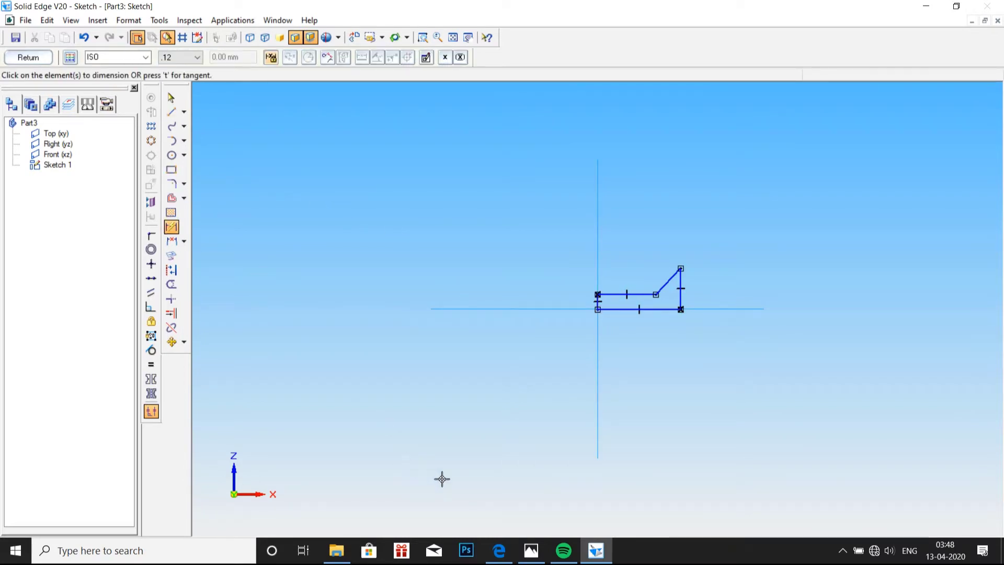
left_click(530, 550)
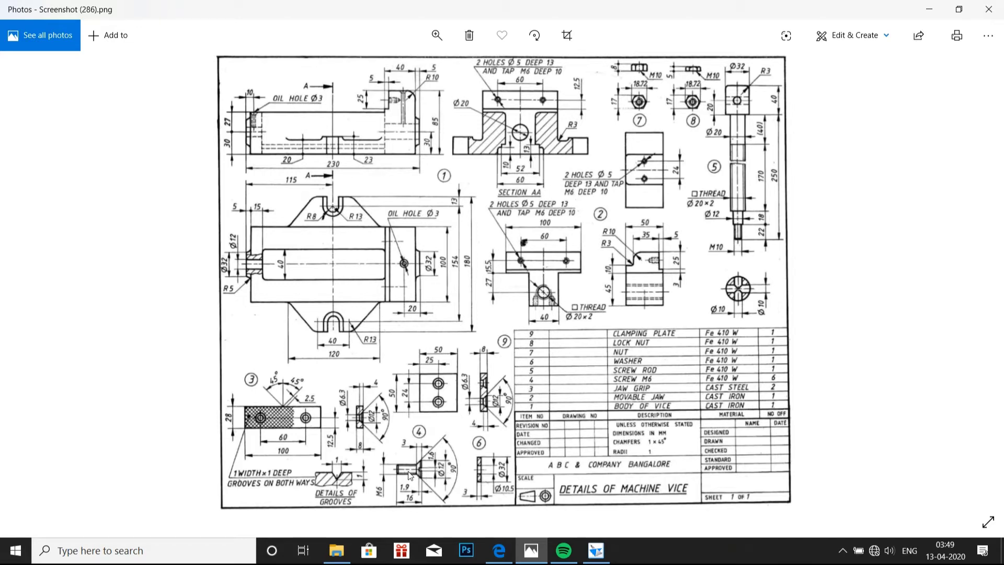
left_click(596, 550)
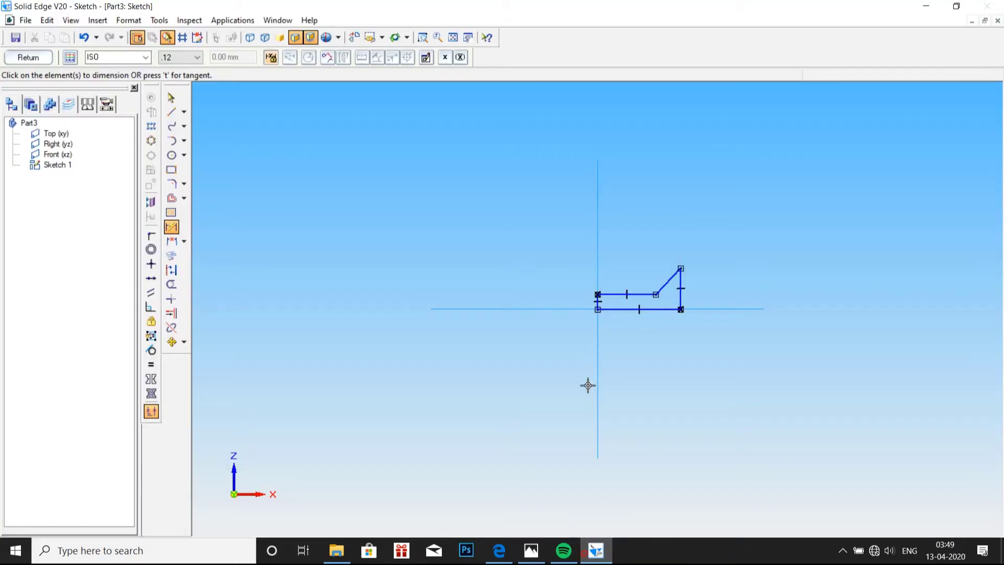
left_click(598, 304)
left_click(526, 291)
type("3")
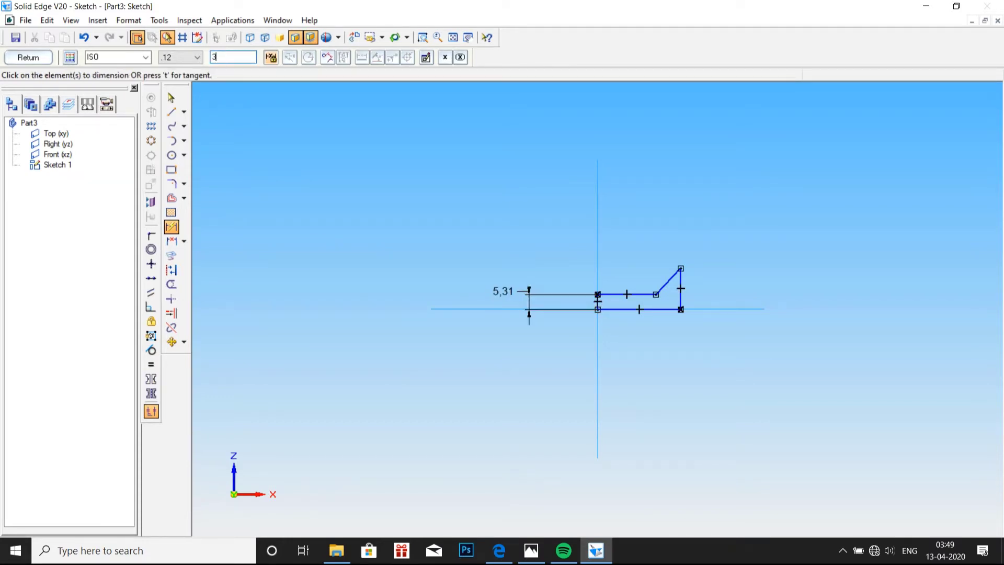
key("Return")
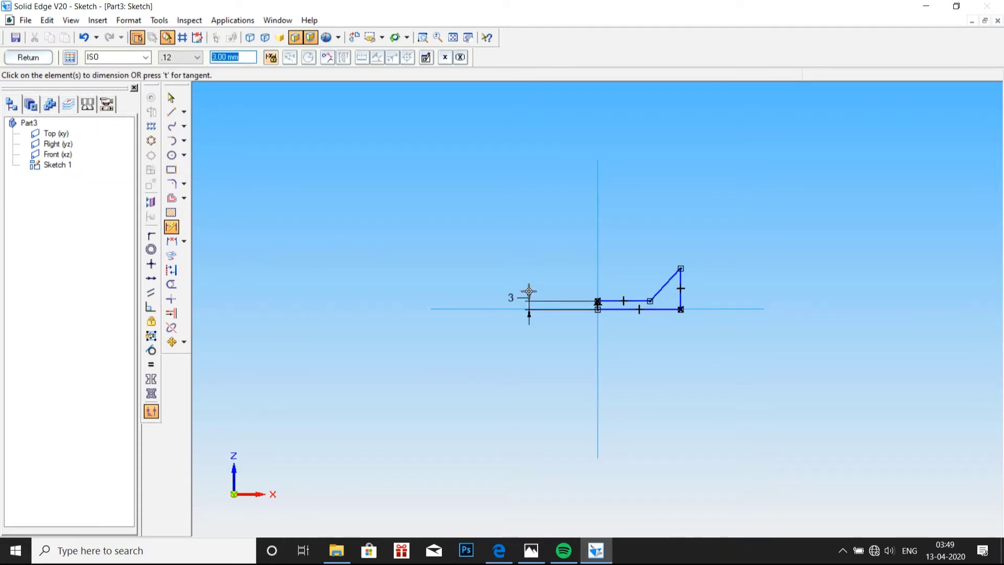
- Dimension the bottom line, try 16 mm, then undo it to keep 30 mm
left_click(607, 309)
left_click(610, 338)
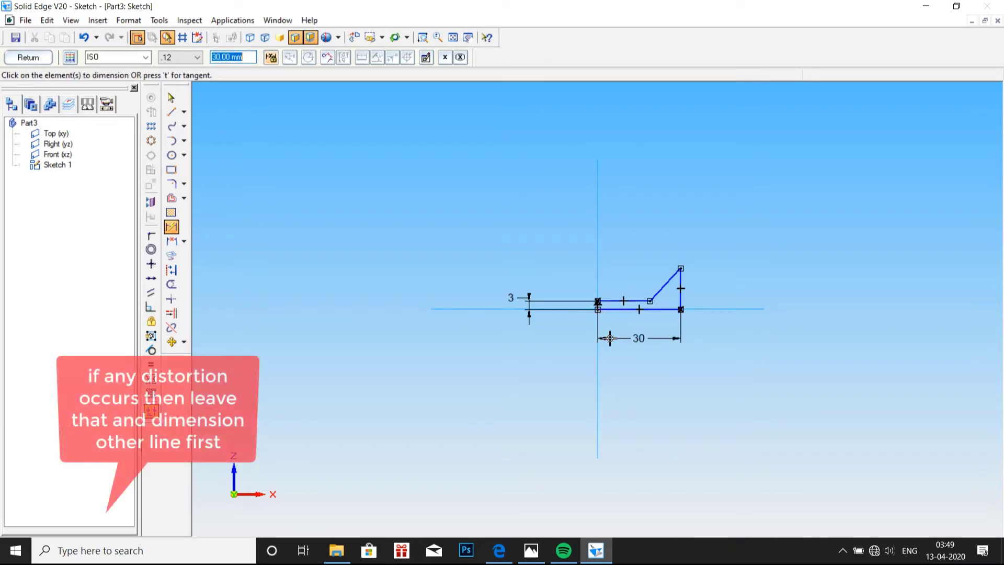
type("16")
key("Return")
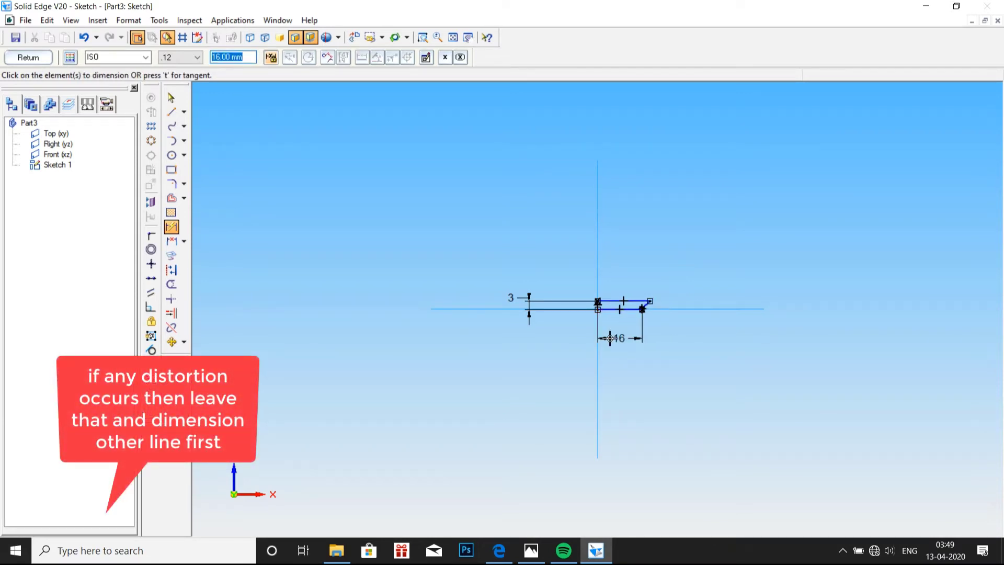
key("ctrl+z")
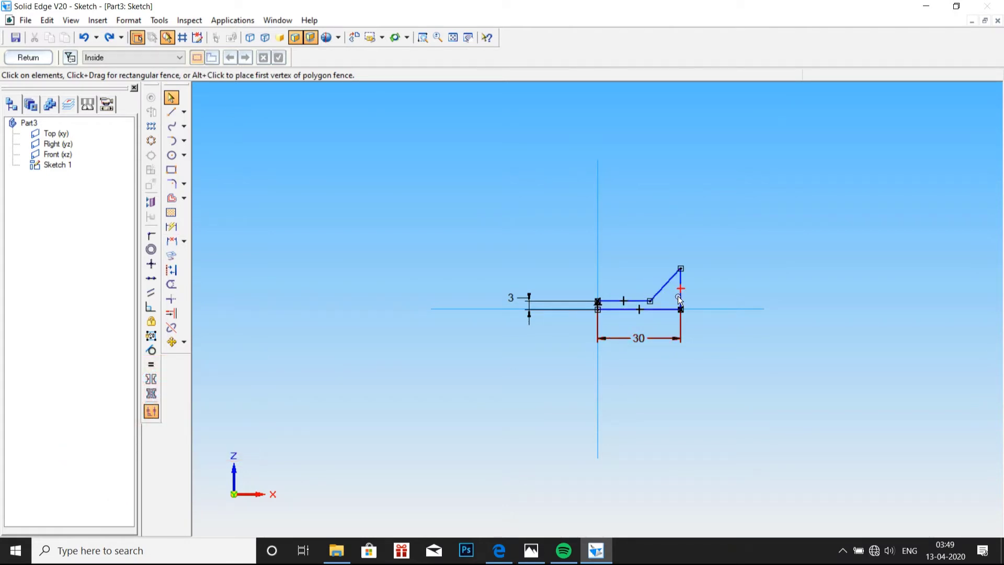
- Dimension the right vertical line of the profile to 6 mm
left_click(171, 226)
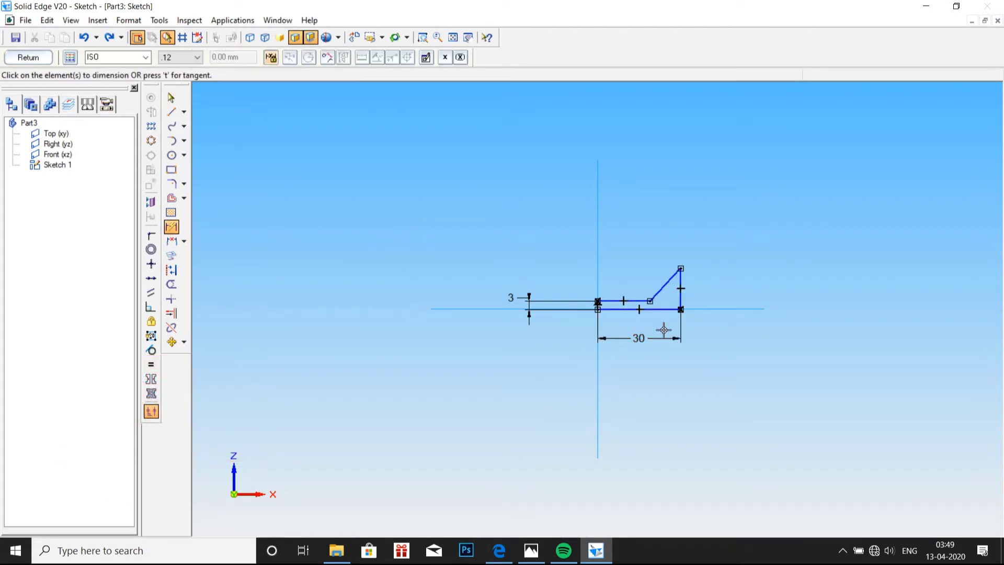
left_click(680, 287)
left_click(699, 297)
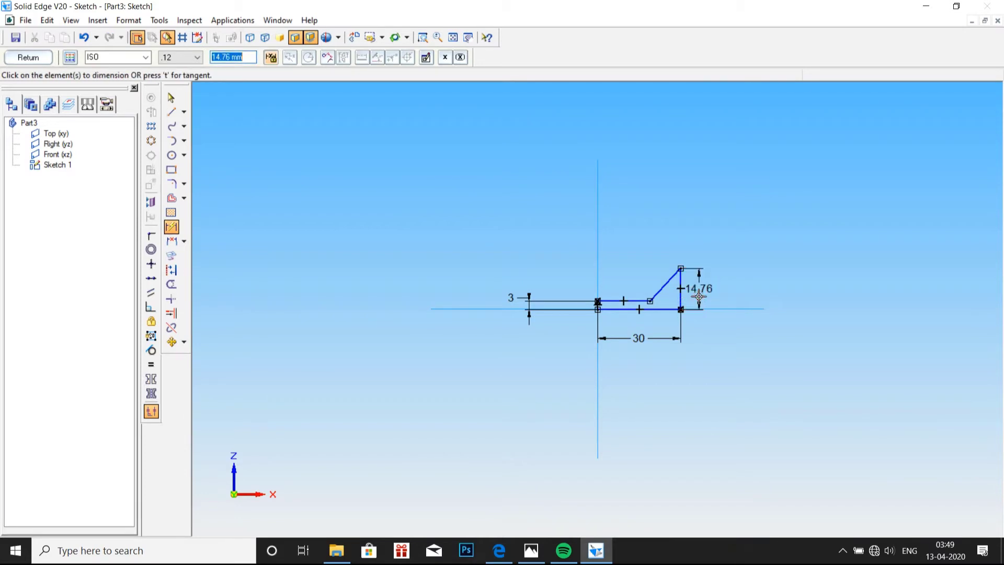
type("6")
key("Return")
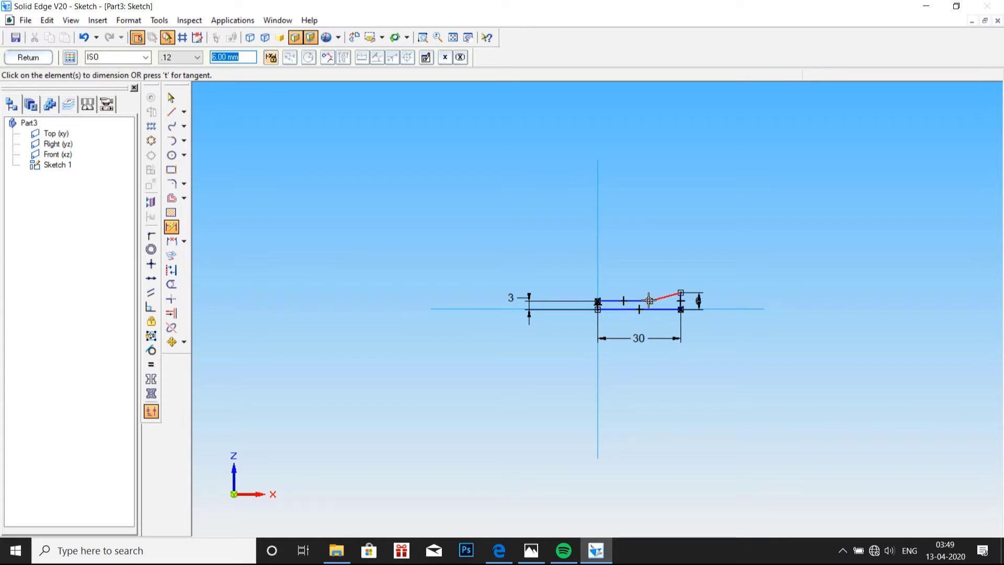
- Give the sloped countersink line a 3 mm horizontal width, per the part 4 drawing
left_click(531, 551)
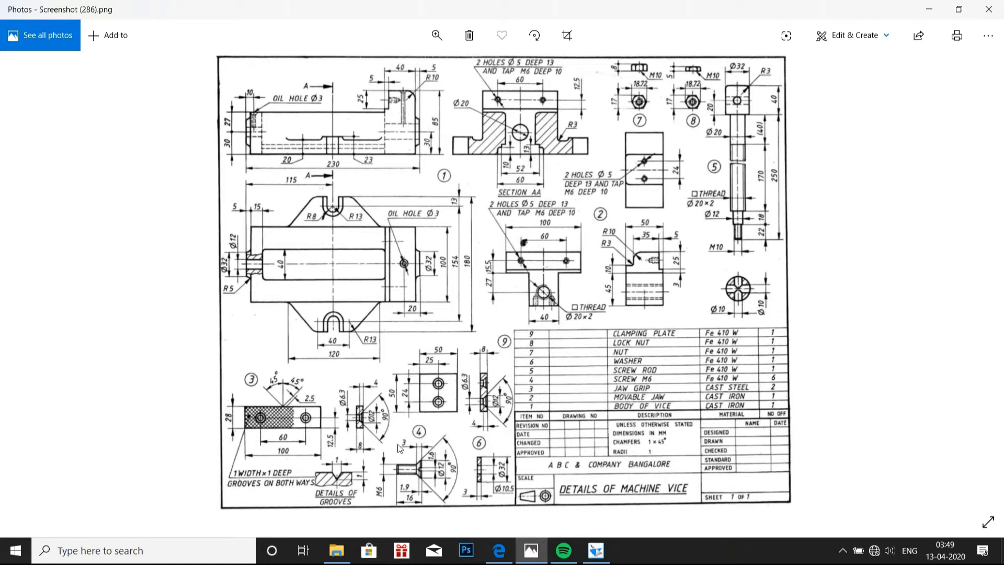
left_click(596, 550)
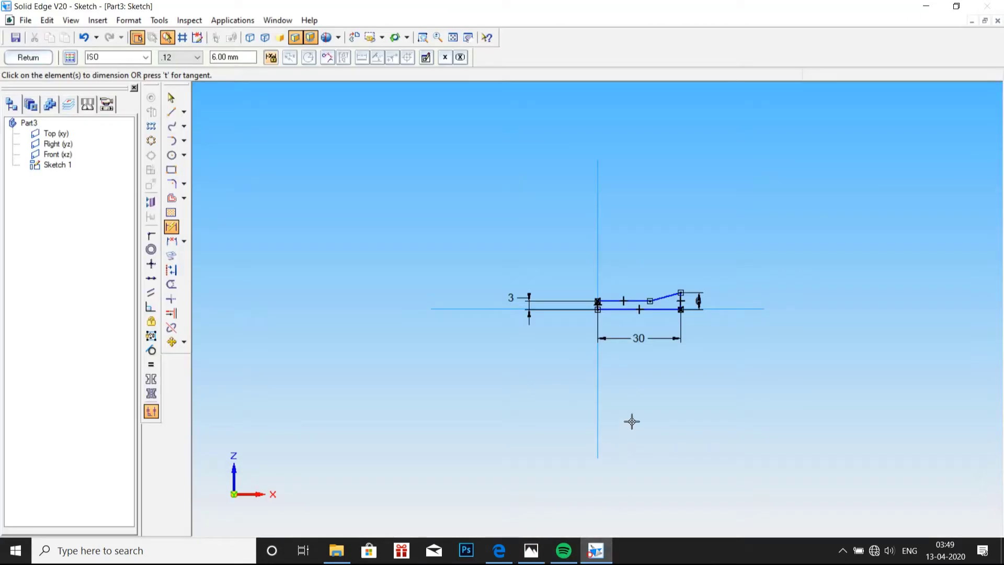
left_click(656, 296)
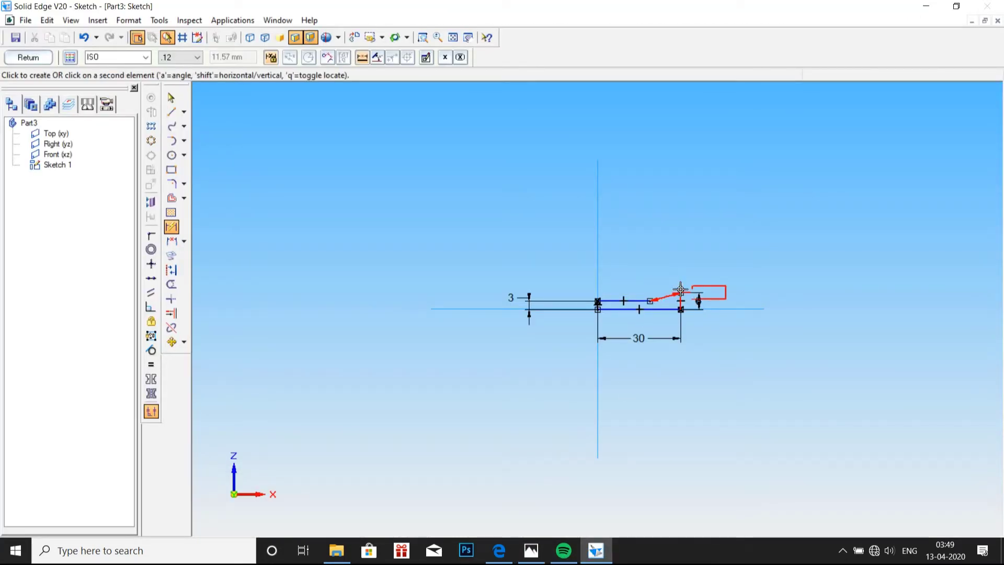
left_click(674, 249)
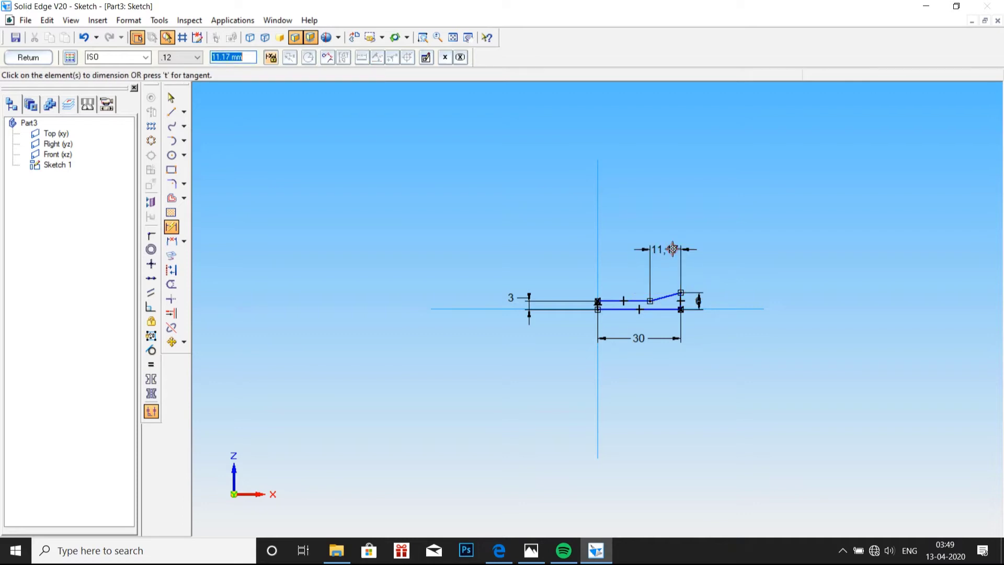
type("3")
key("Return")
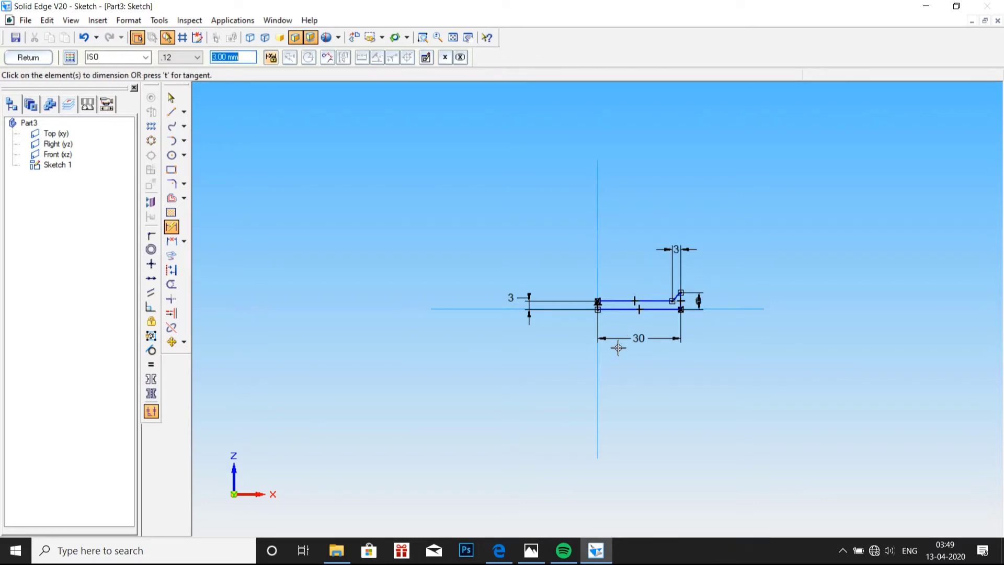
- Change the overall length dimension from 30 to 16 mm
left_click(171, 97)
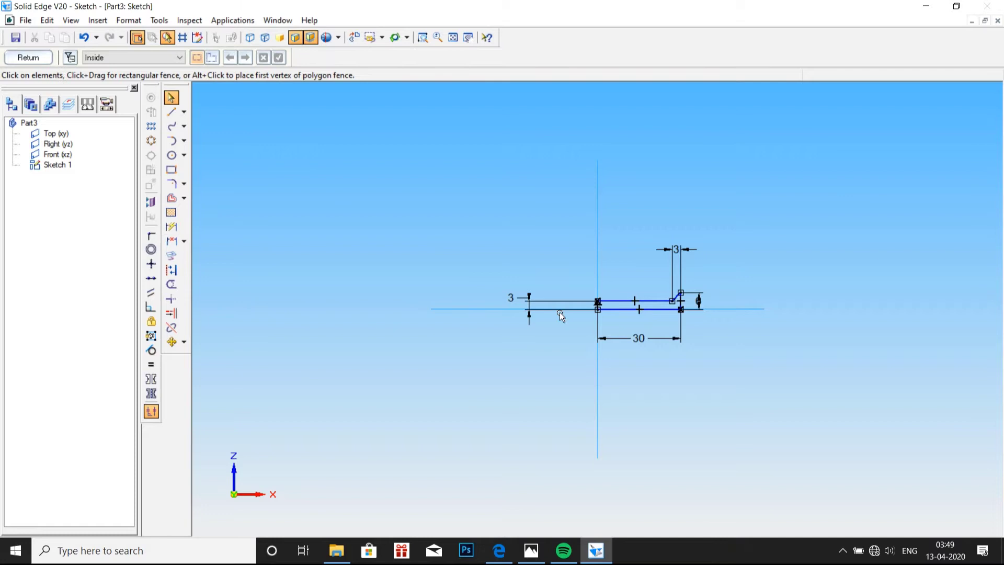
left_click(637, 339)
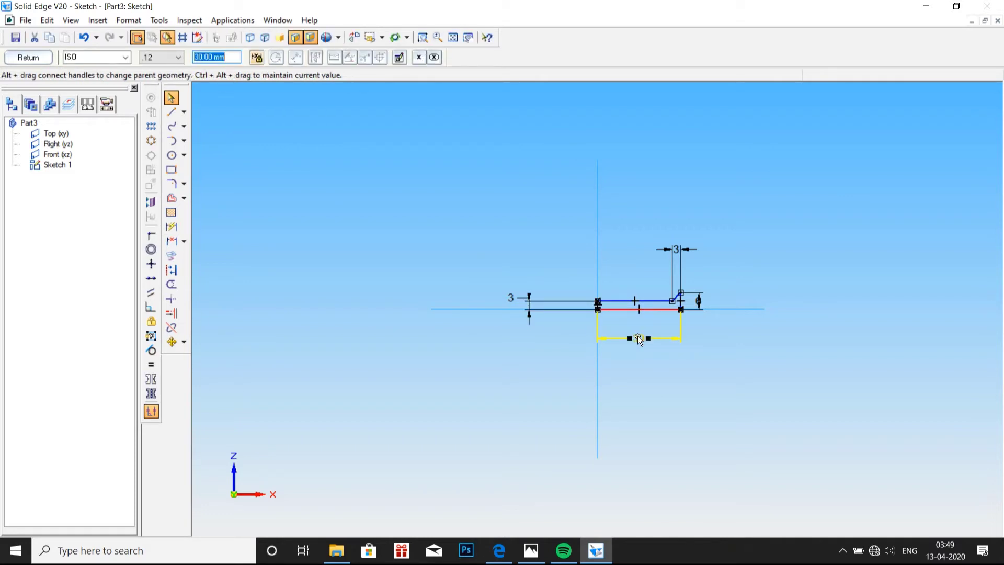
type("16")
key("Return")
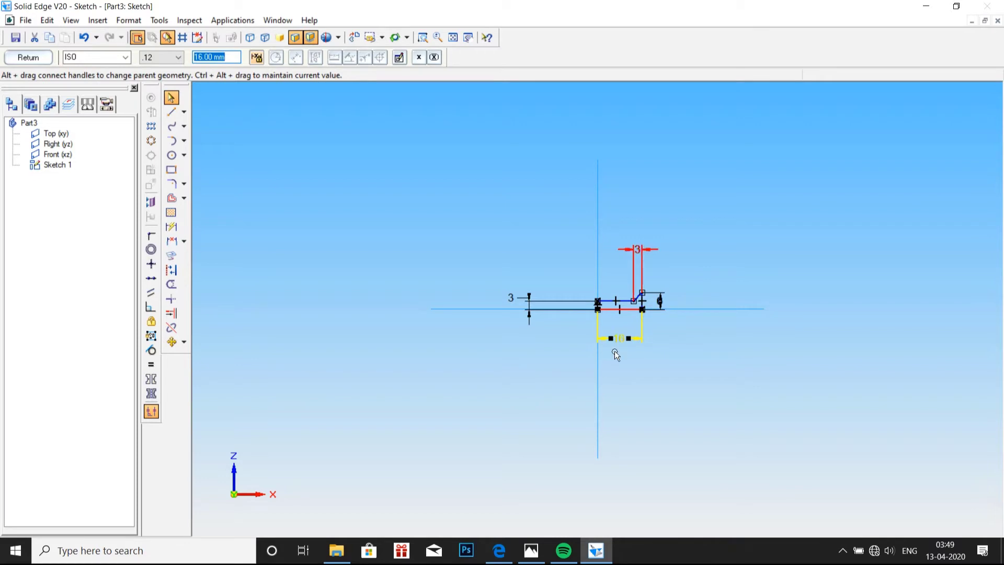
left_click(672, 396)
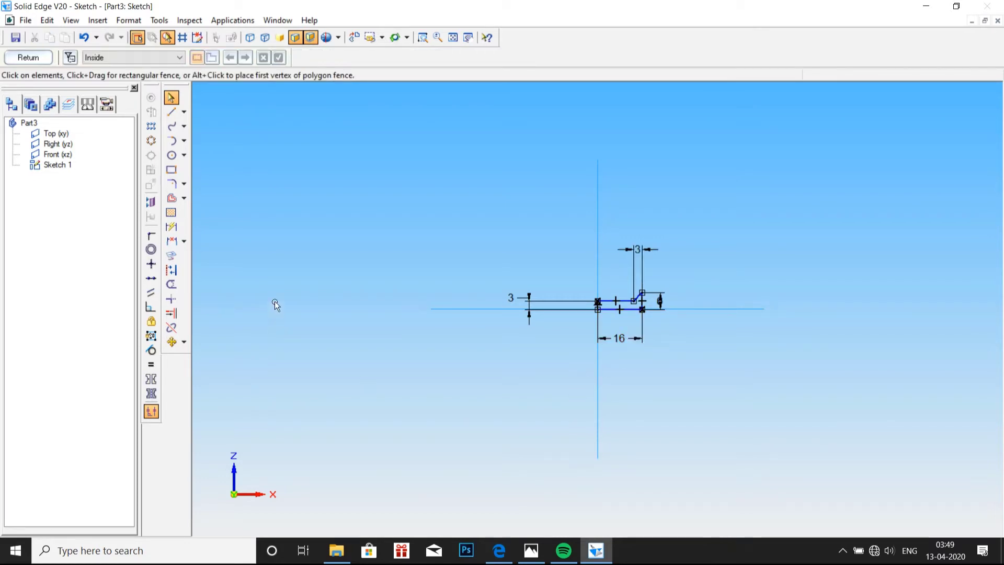
- Revolve the closed screw profile 360° about its axis line to create Protrusion 1
left_click(35, 58)
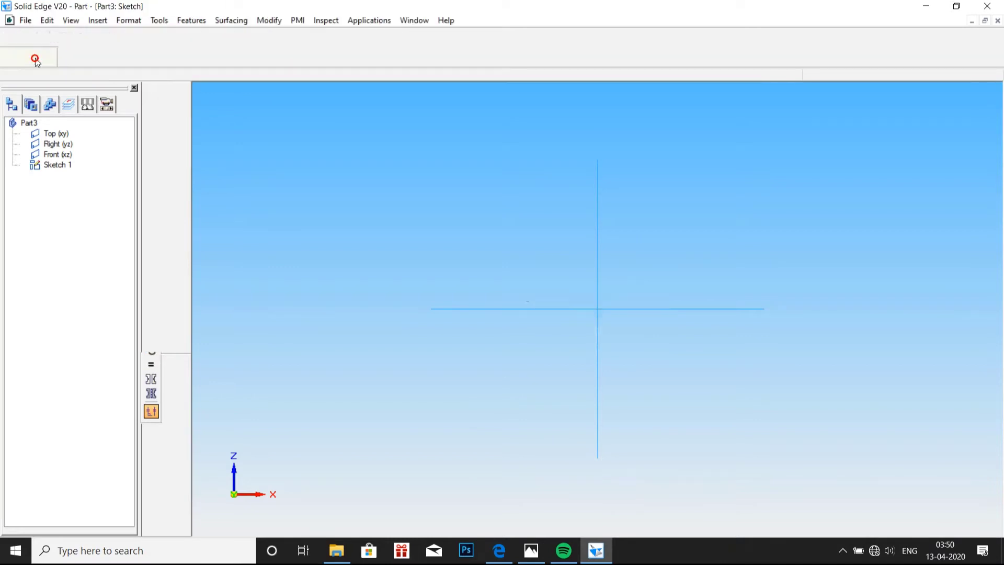
left_click(181, 149)
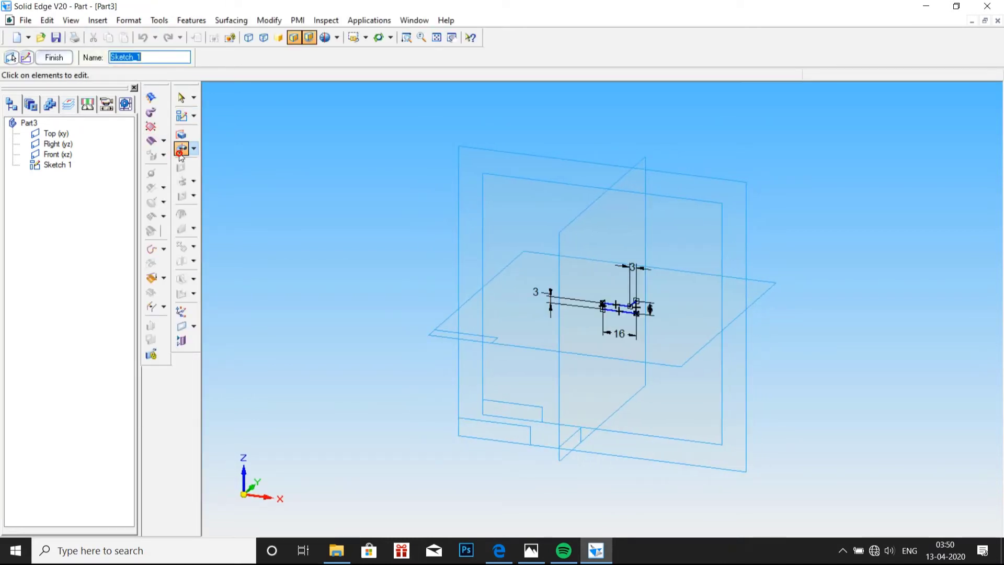
left_click(626, 314)
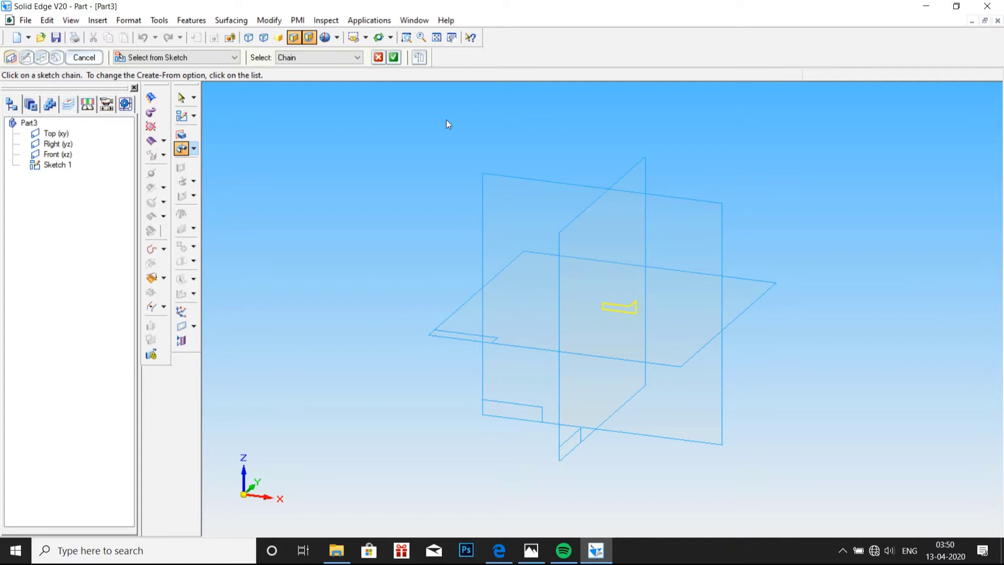
left_click(393, 58)
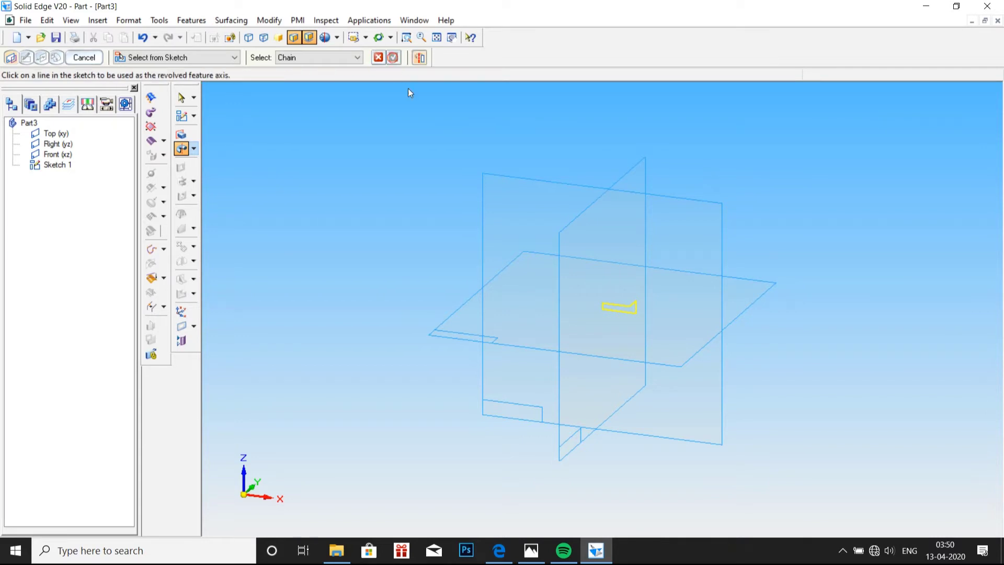
left_click(625, 314)
type("36")
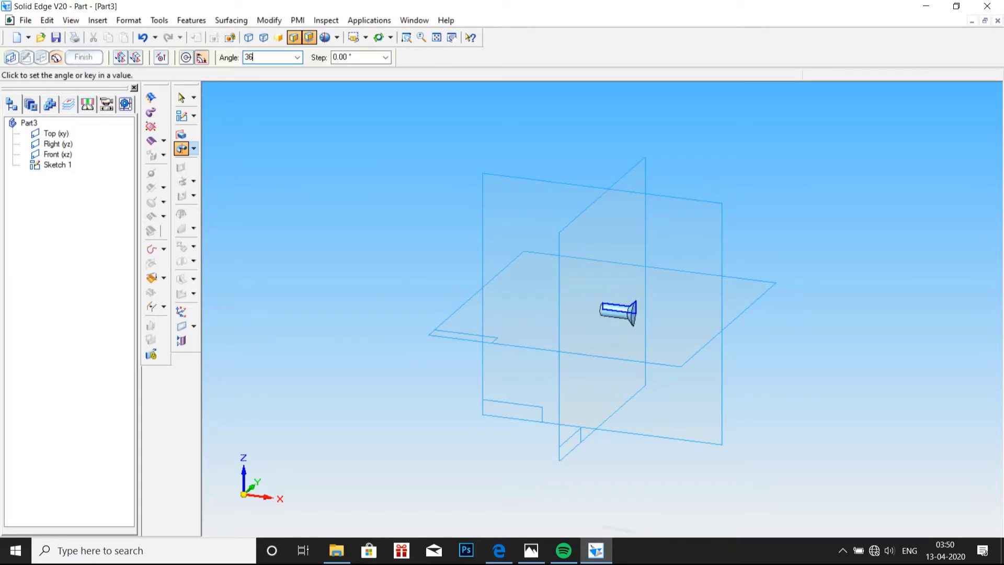
type("0")
key("Return")
left_click(447, 385)
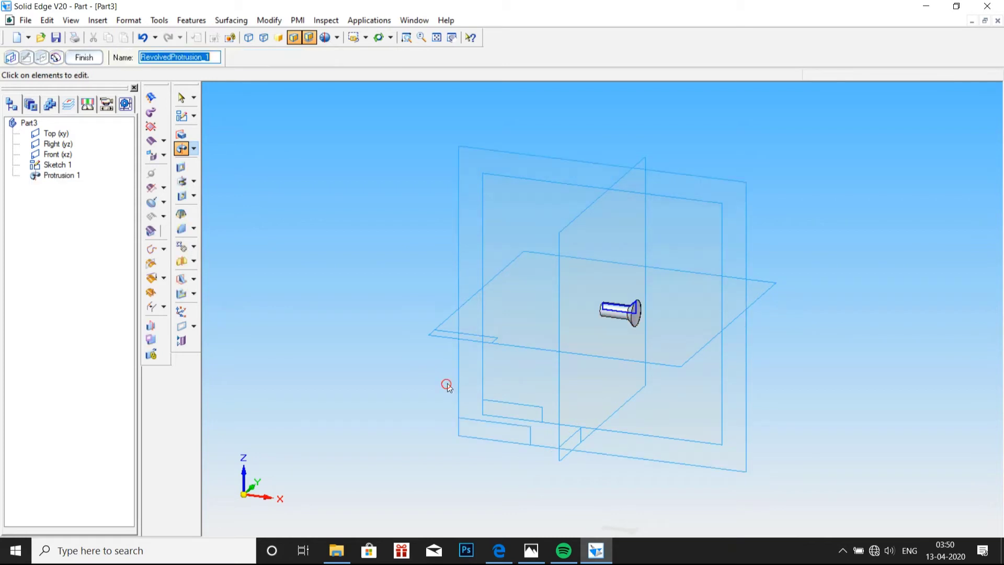
- Finish the protrusion and start a new sketch on the Front (xz) plane, zoomed on the screw
left_click(83, 57)
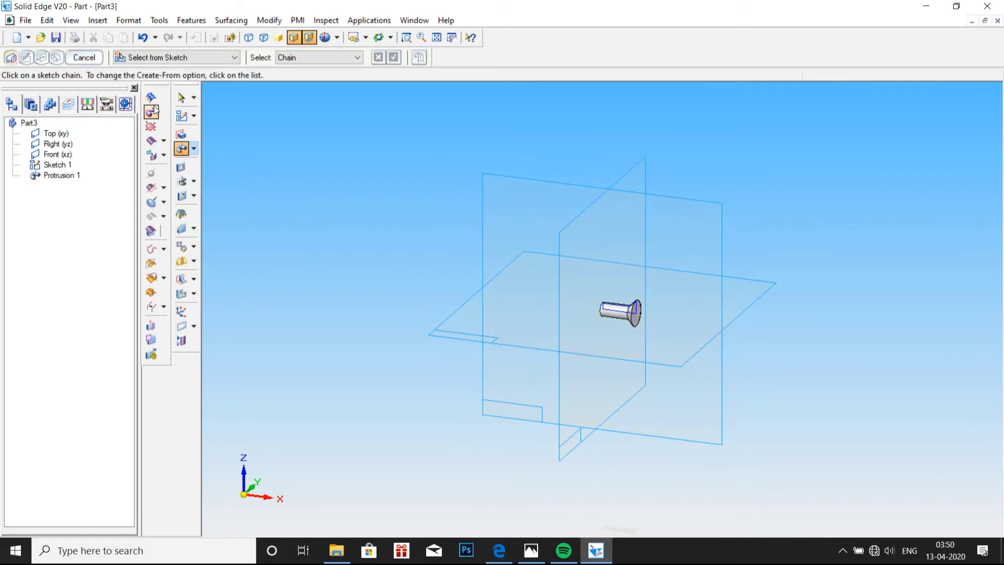
left_click(181, 115)
left_click(535, 210)
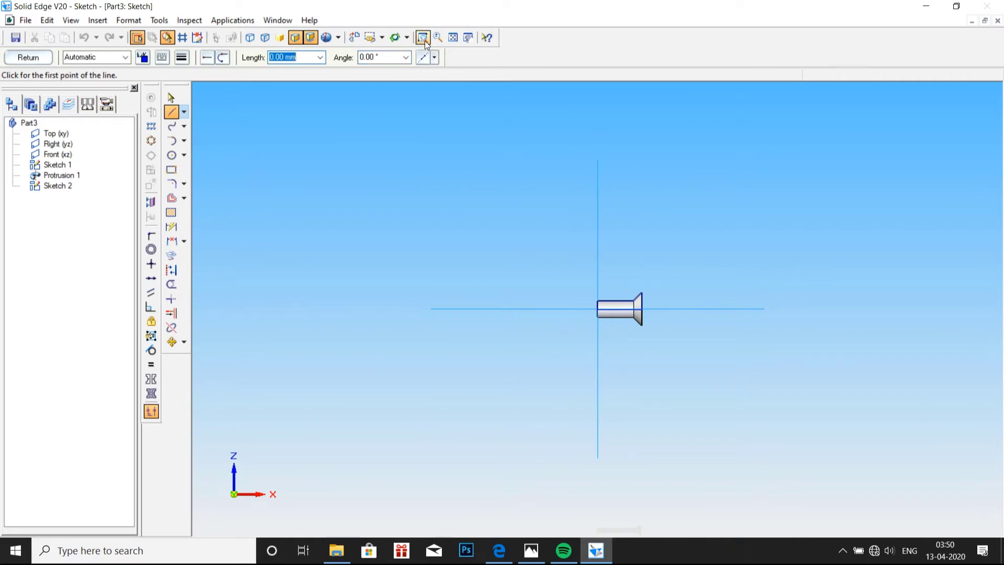
left_click(423, 38)
left_click_drag(578, 254, 689, 362)
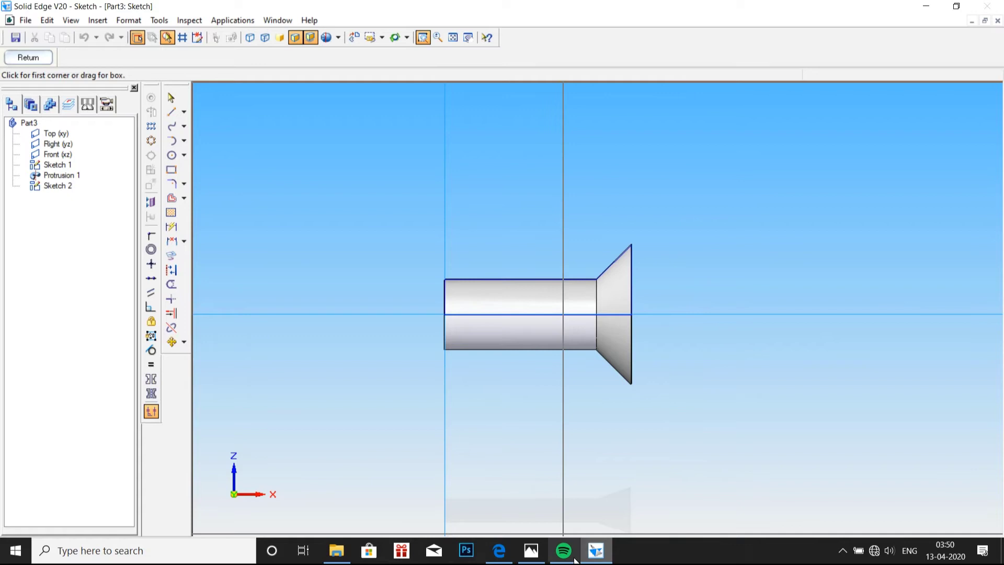
left_click(531, 550)
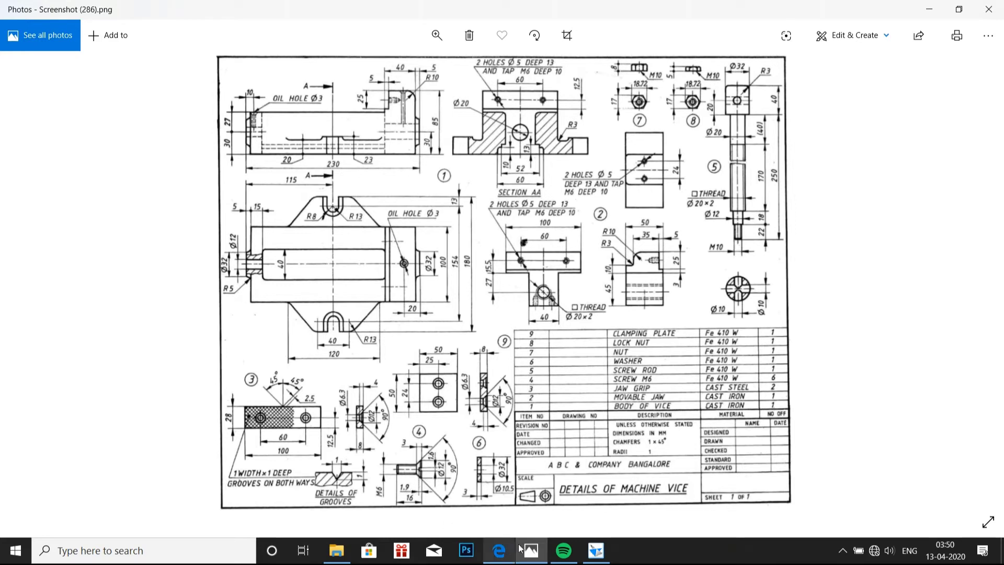
left_click(591, 555)
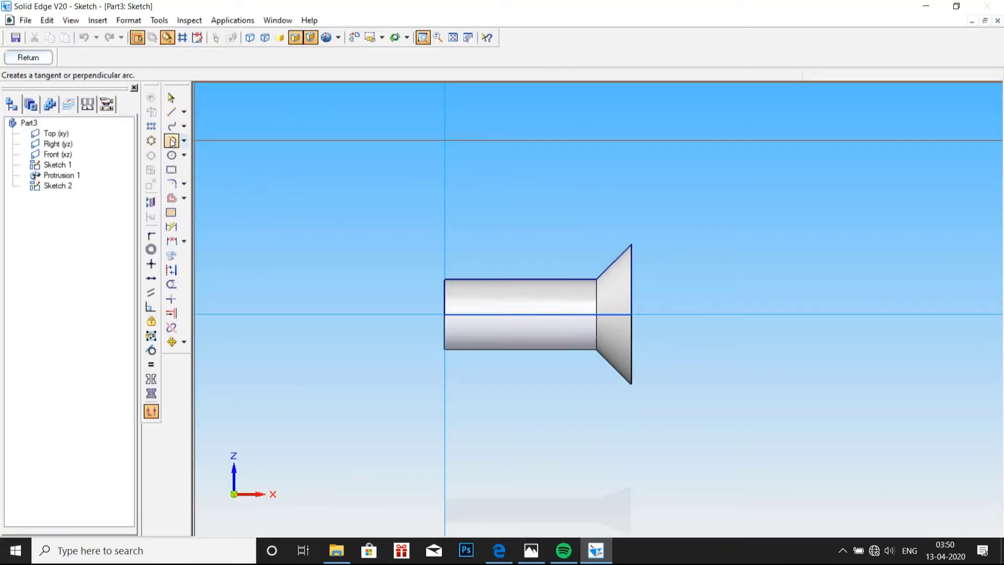
- Draw the slot outline lines at the screw head's end
left_click(171, 111)
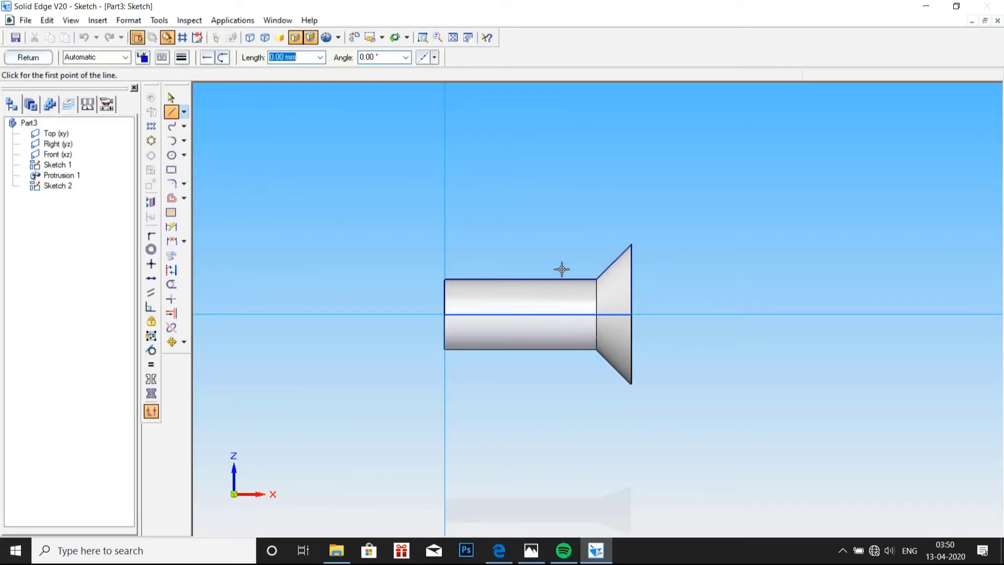
left_click(611, 313)
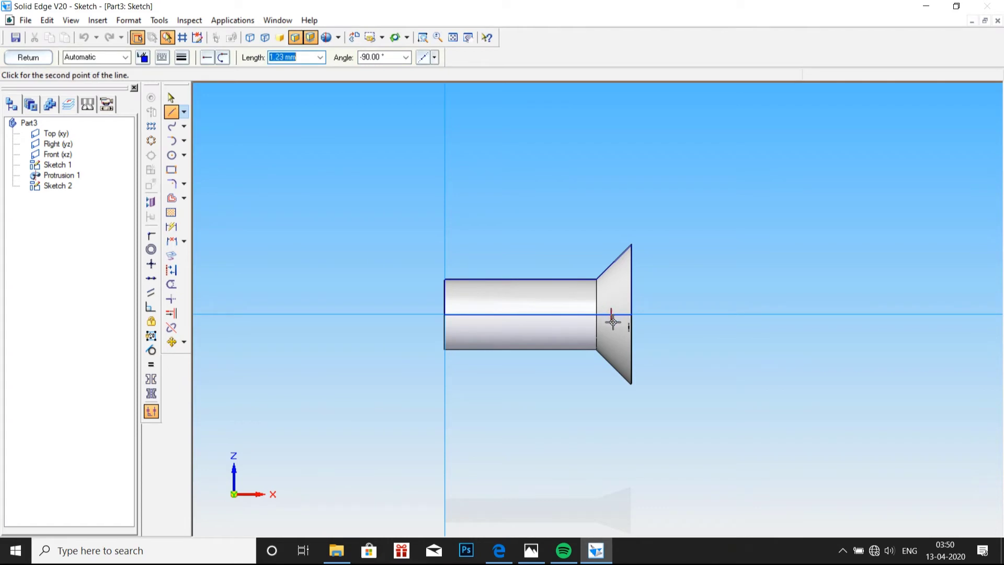
left_click(653, 322)
left_click(653, 307)
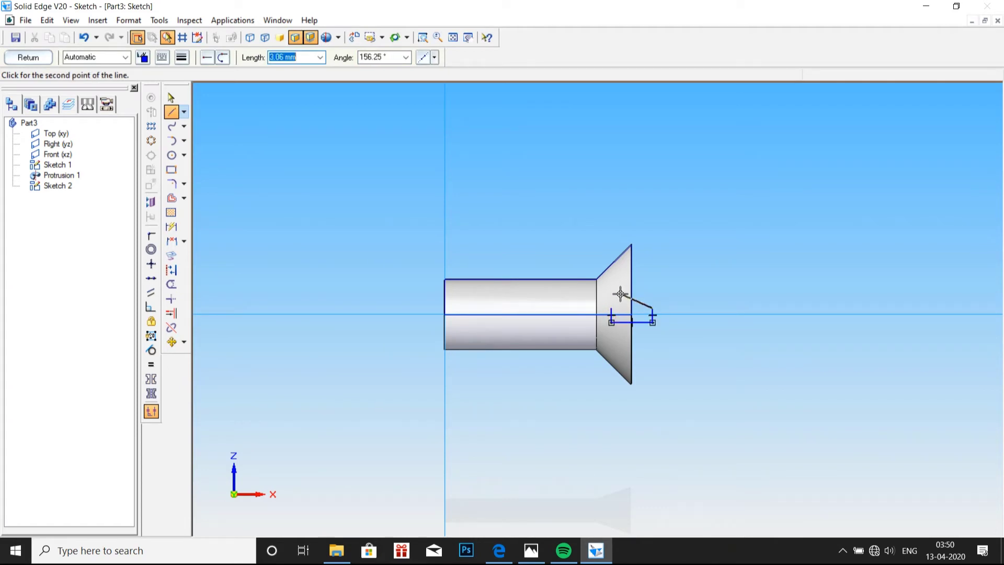
left_click(612, 308)
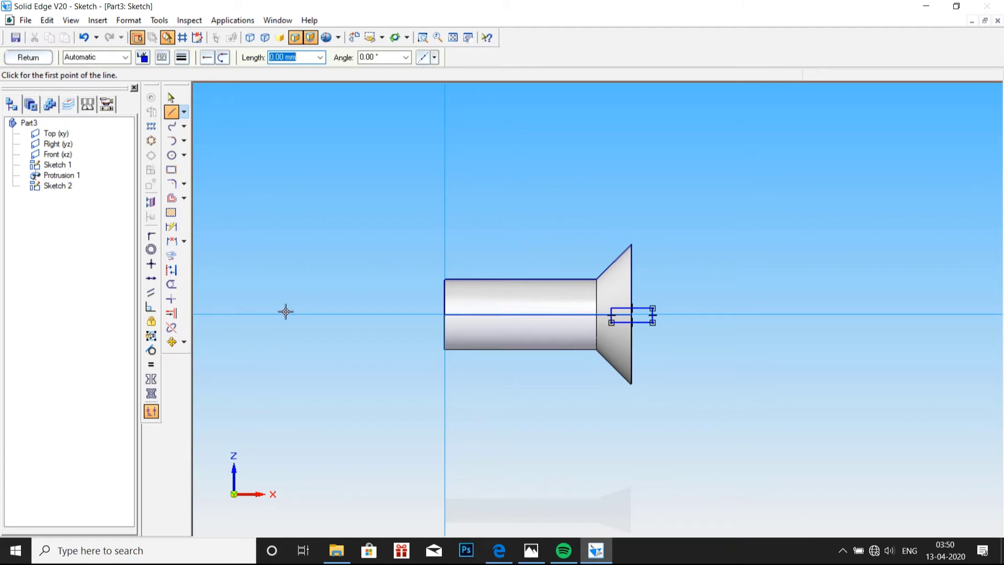
- Make the slot symmetric about the screw axis and extend its left edge to close it
left_click(423, 37)
left_click_drag(525, 182, 698, 396)
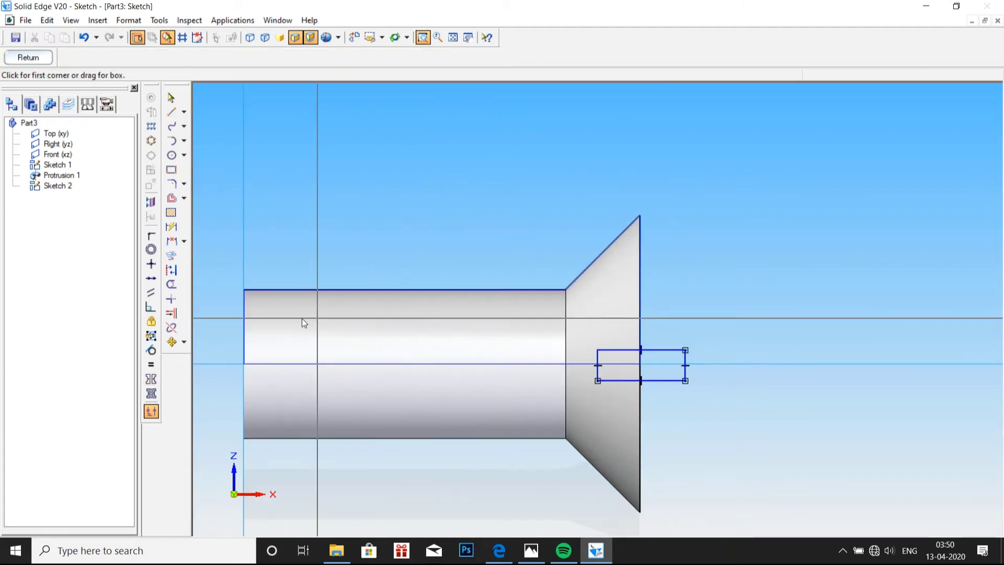
left_click(151, 380)
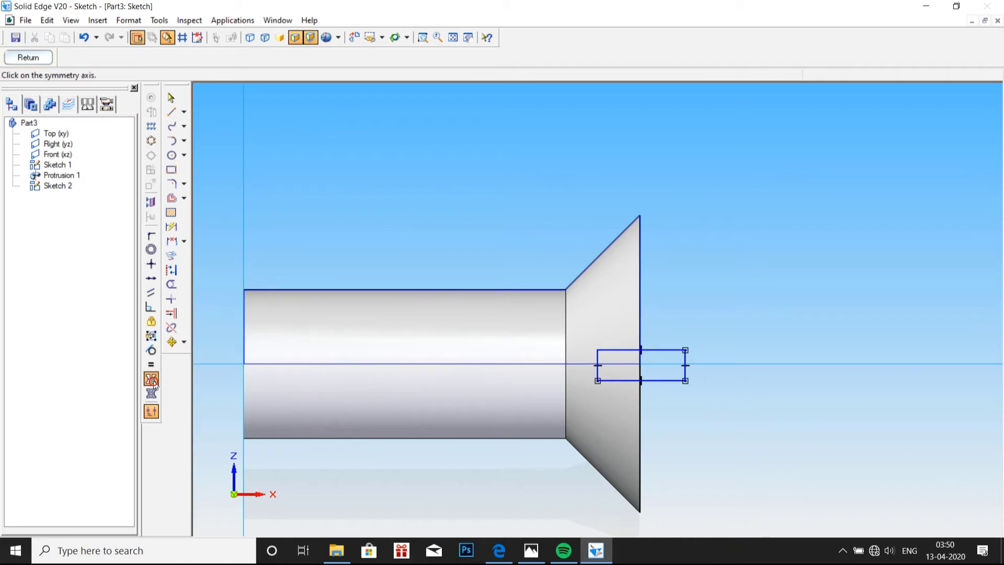
left_click(548, 364)
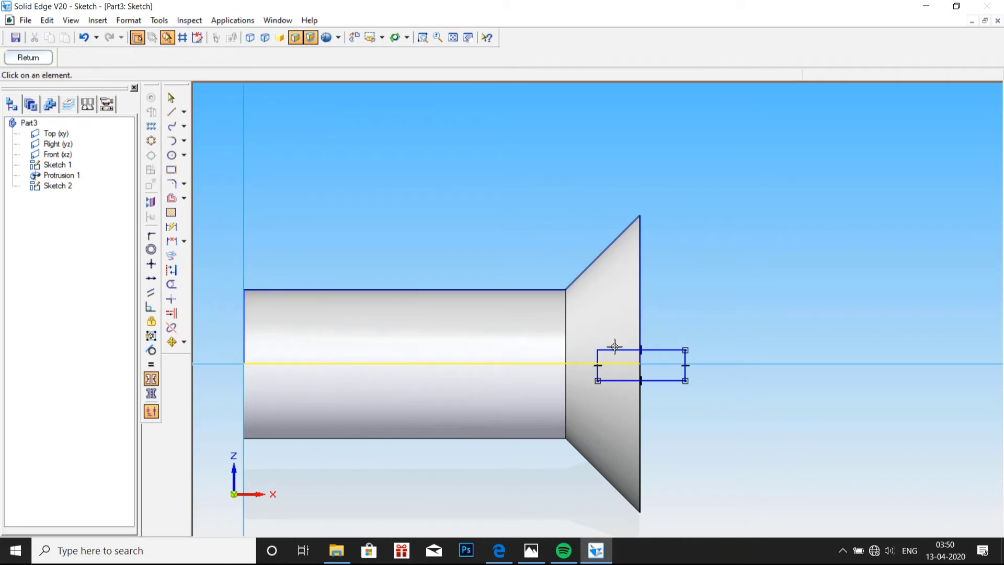
left_click(614, 350)
left_click(617, 380)
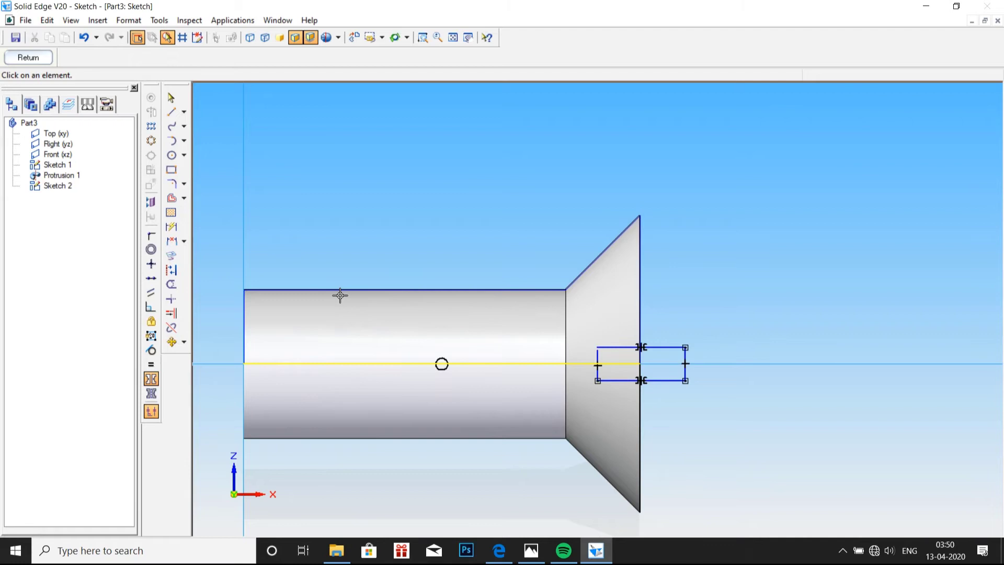
left_click(172, 313)
left_click(597, 353)
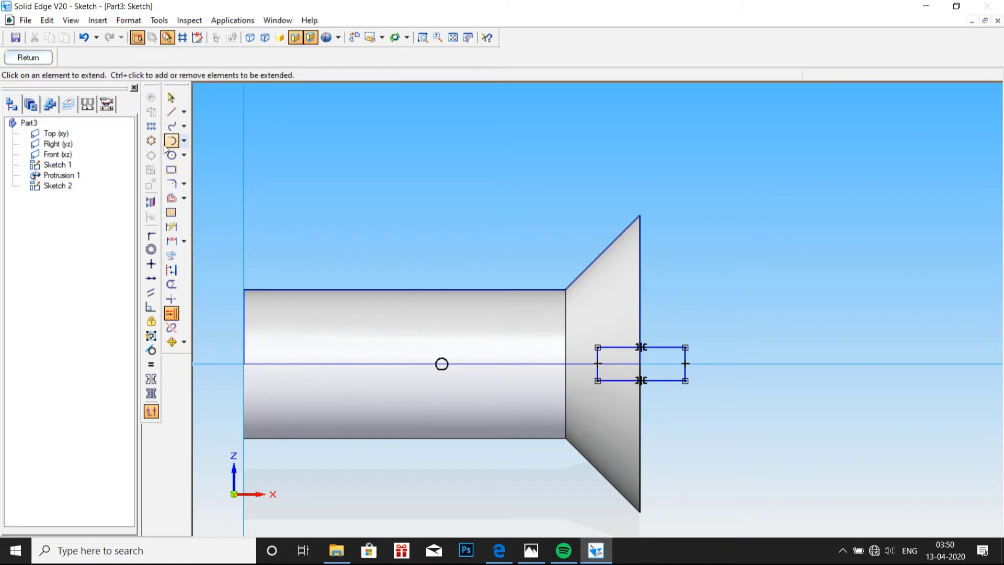
- Dimension the slot width to 1.6 mm
left_click(173, 227)
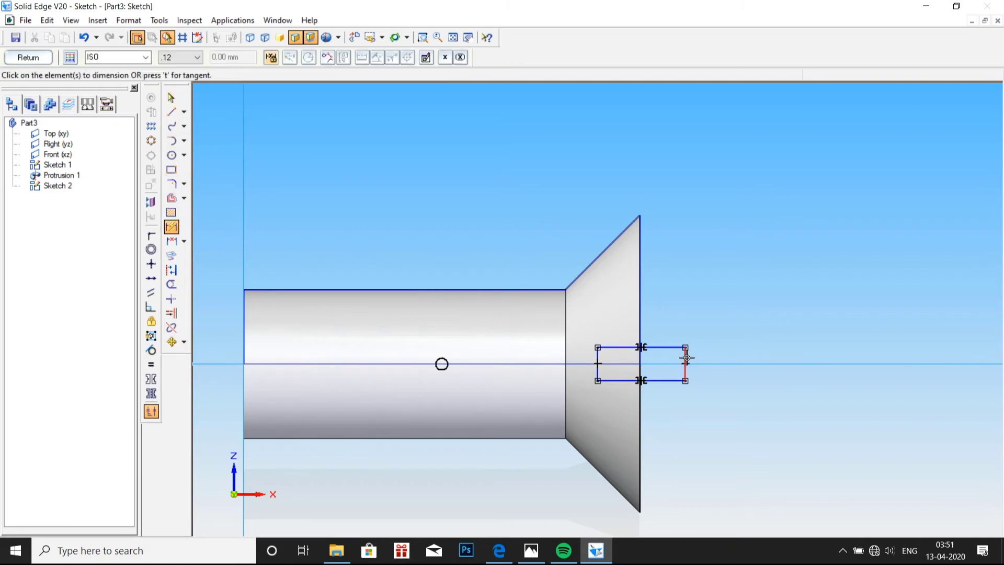
left_click(685, 356)
left_click(728, 357)
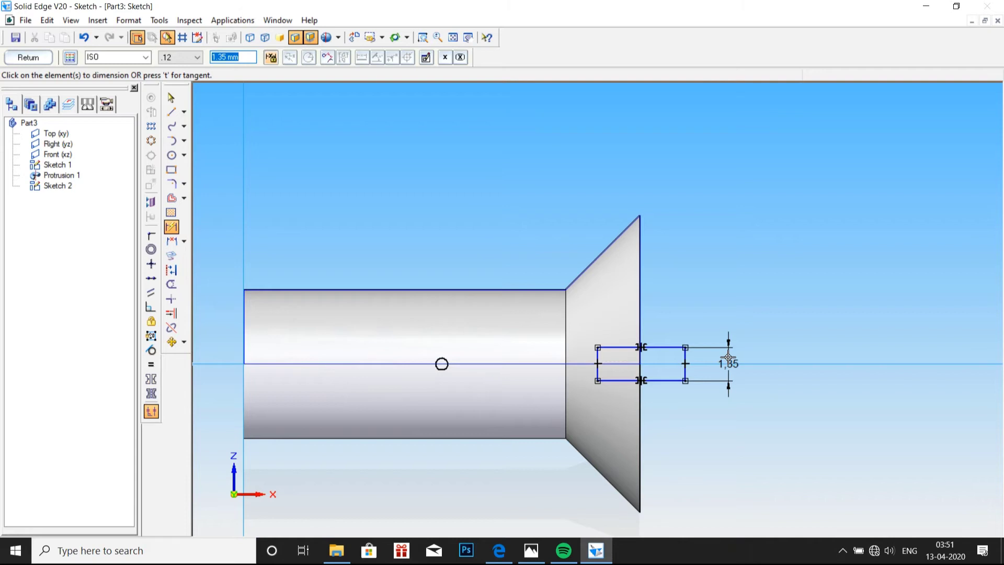
type("1.6")
key("Return")
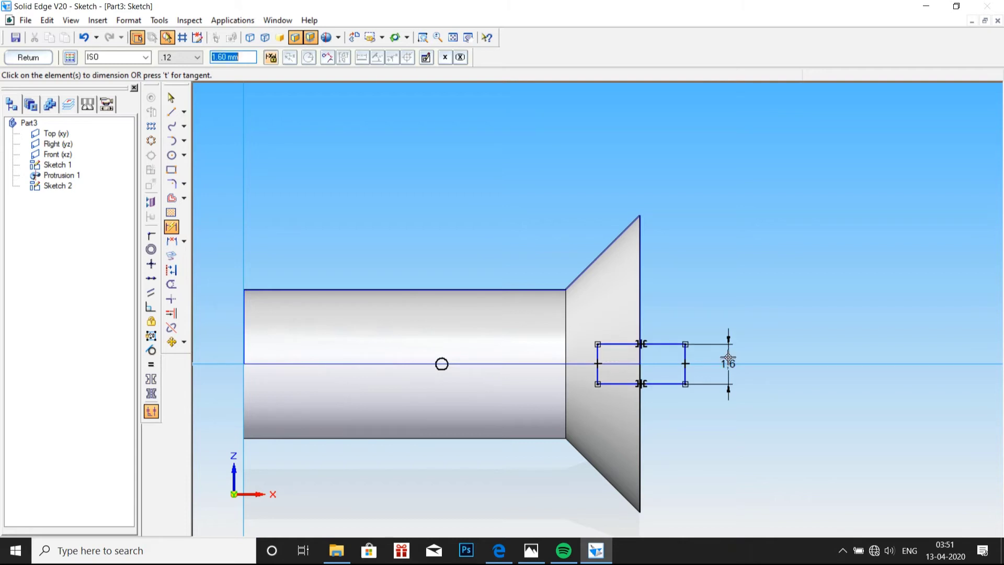
- Dimension the slot depth into the head to 1.9 mm
left_click(599, 356)
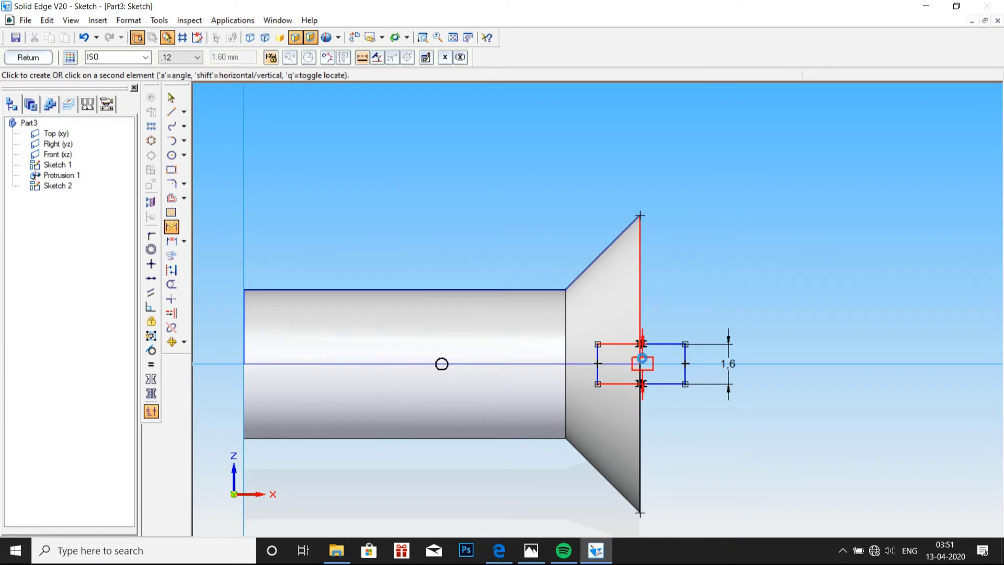
left_click(640, 359)
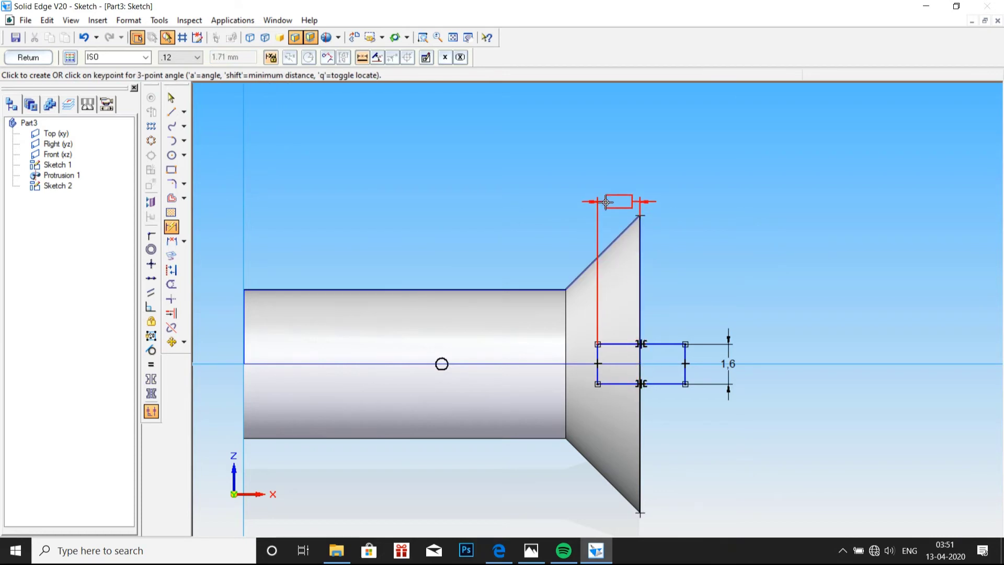
left_click(606, 196)
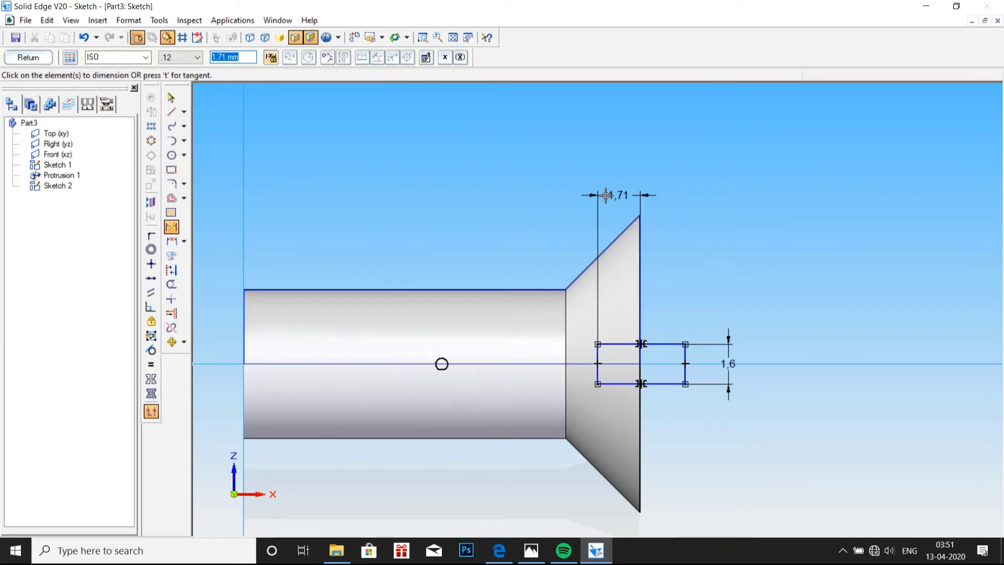
type("1")
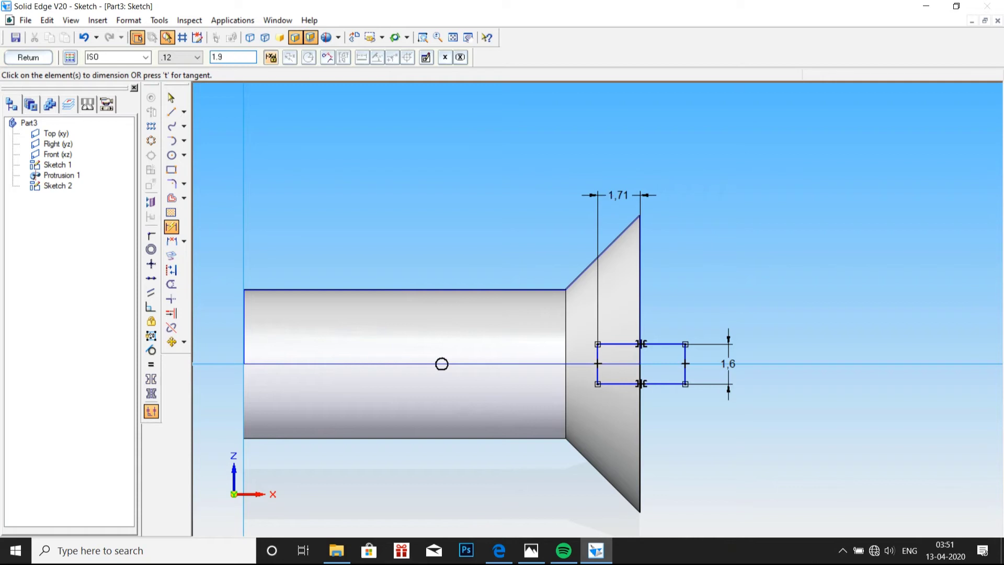
type(".9")
key("Return")
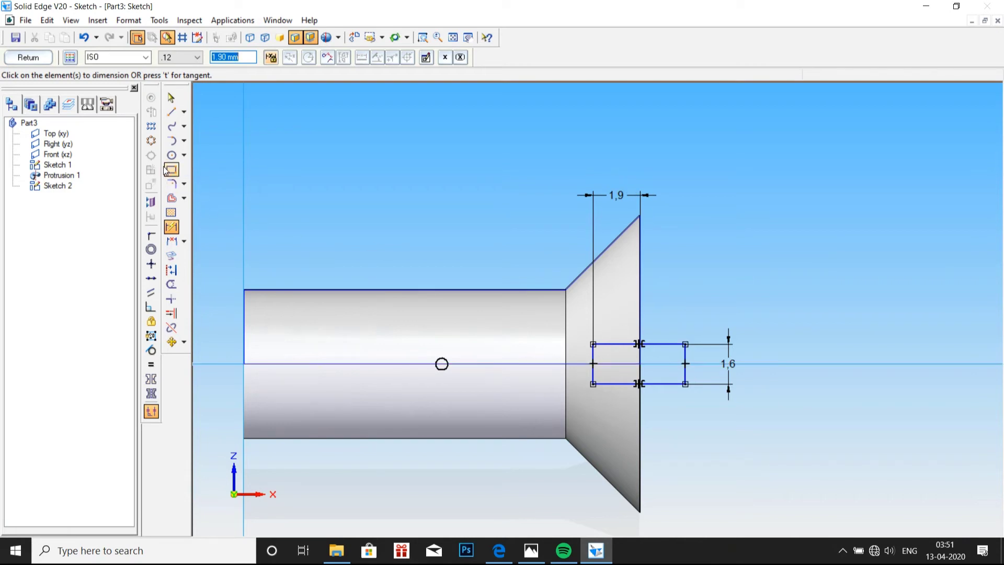
- Cut the Sketch 2 slot symmetrically through the screw head as Cutout 1
left_click(23, 62)
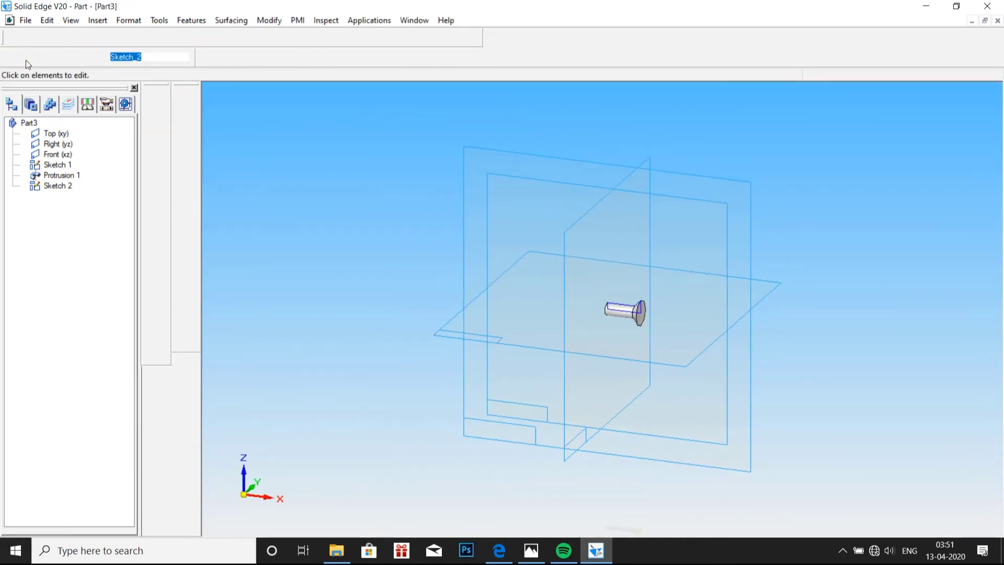
left_click(180, 168)
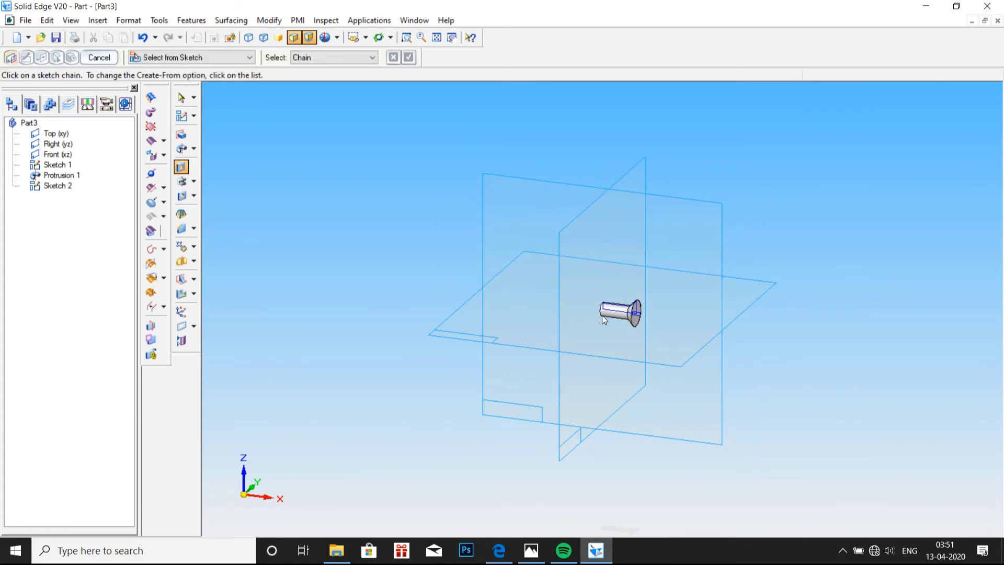
left_click(635, 312)
left_click(409, 57)
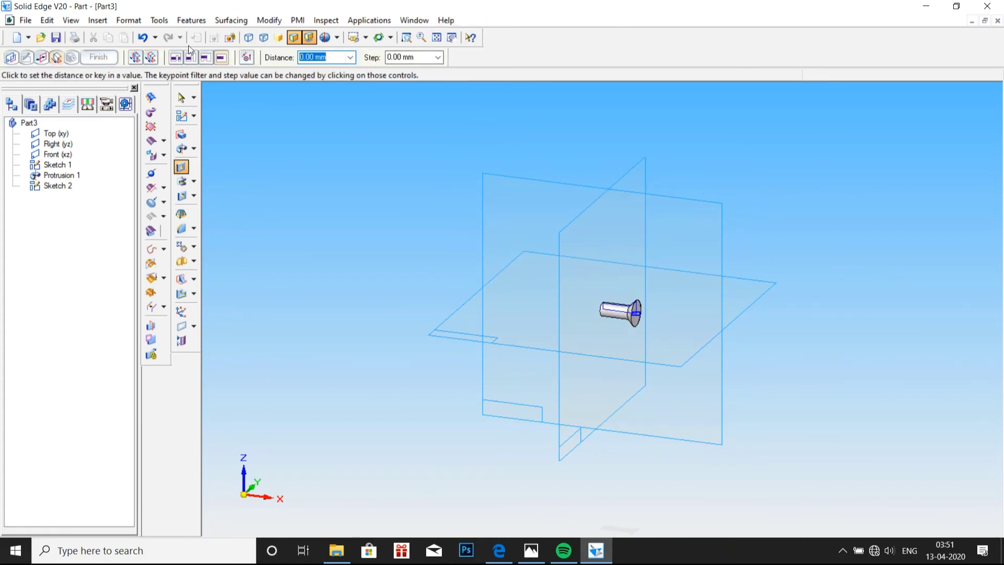
left_click(151, 57)
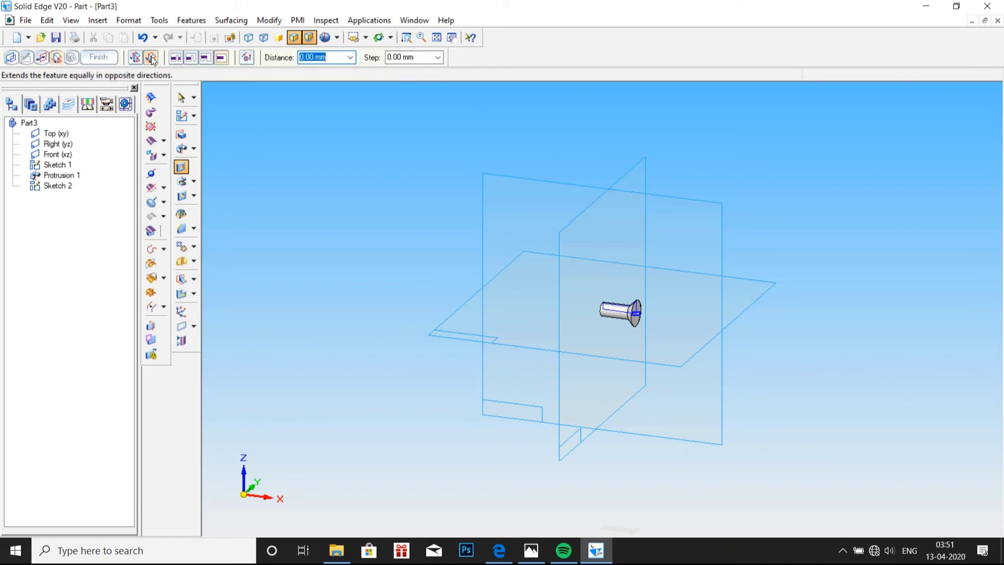
left_click(334, 247)
left_click(98, 57)
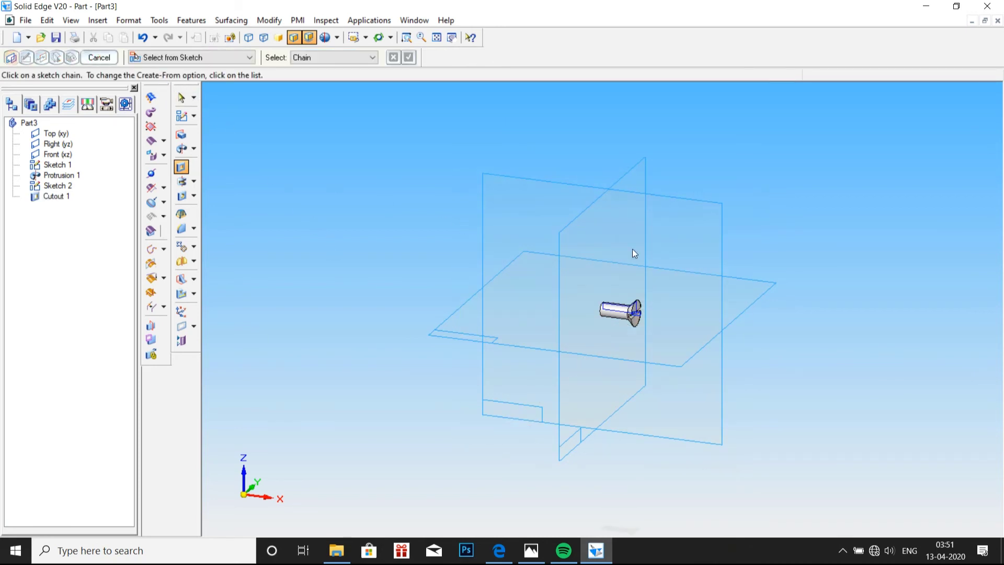
scroll(688, 332, "up", 2)
scroll(562, 261, "up", 4)
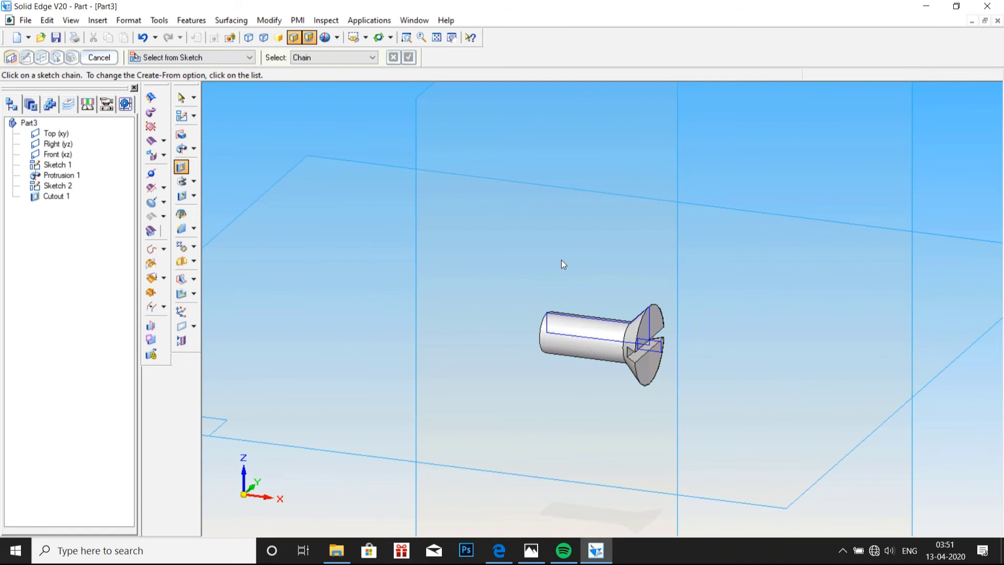
scroll(561, 263, "up", 1)
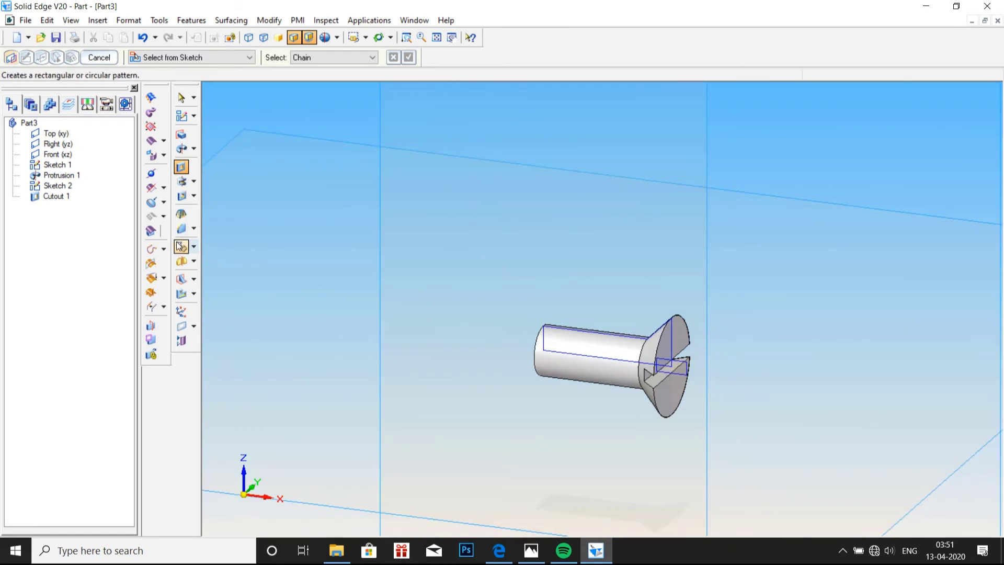
- Enter fe 410W as the material name in the Material Table, per the drawing
left_click(158, 23)
left_click(191, 180)
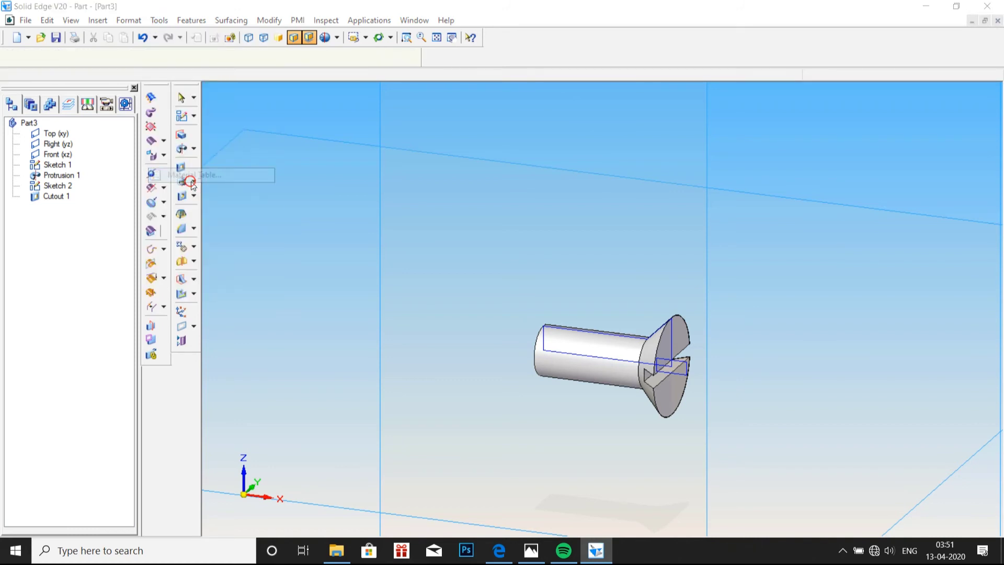
left_click(428, 131)
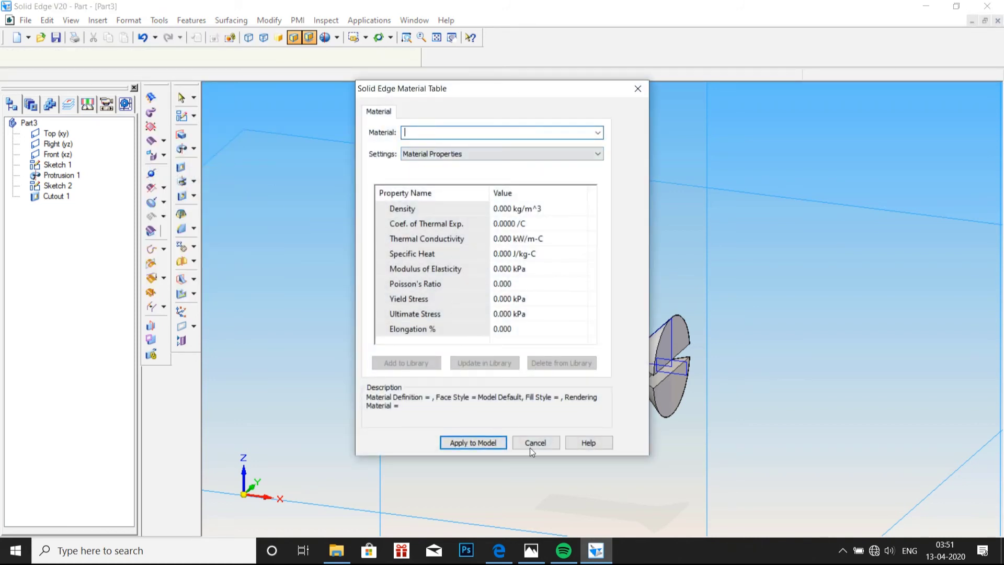
left_click(531, 550)
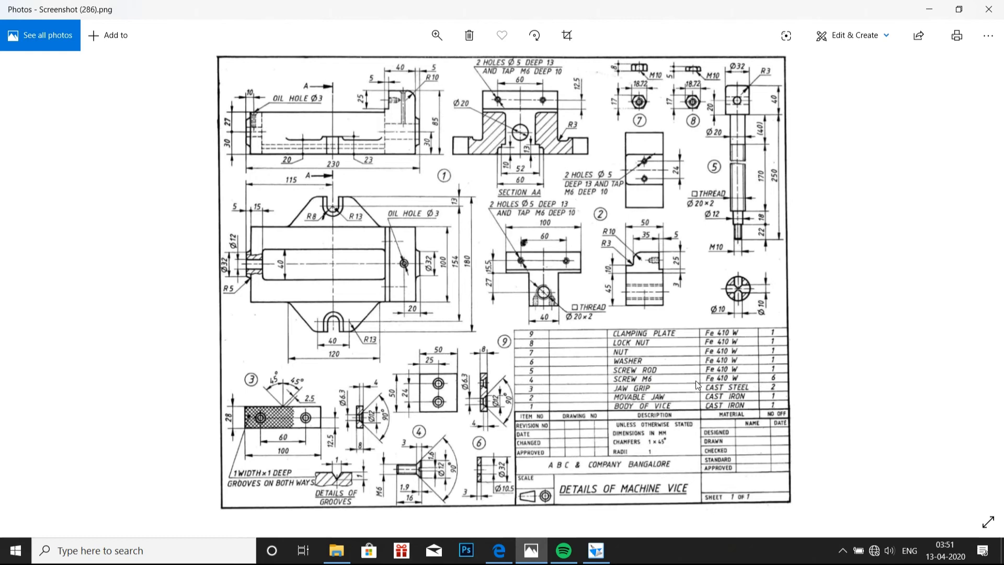
left_click(598, 549)
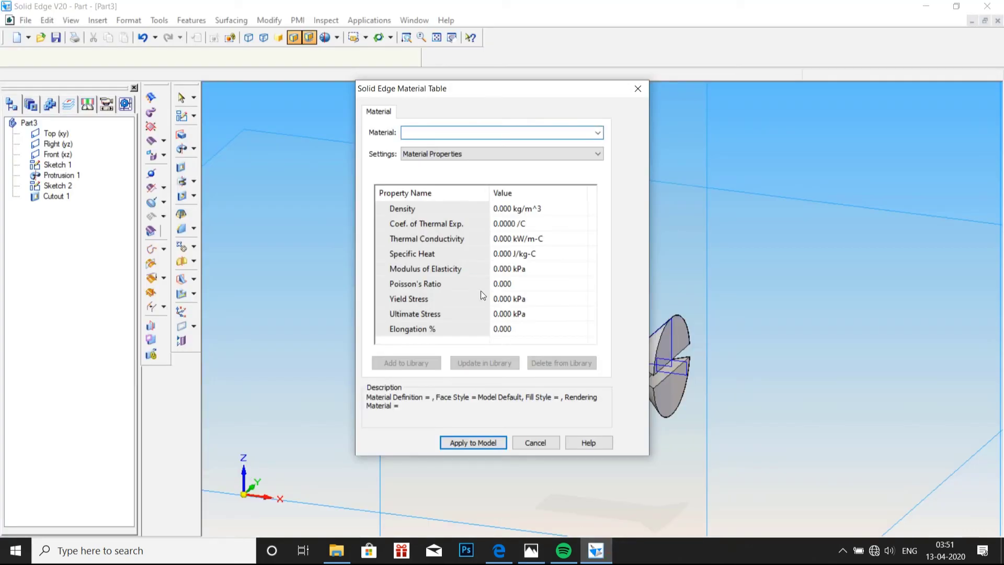
type("fe")
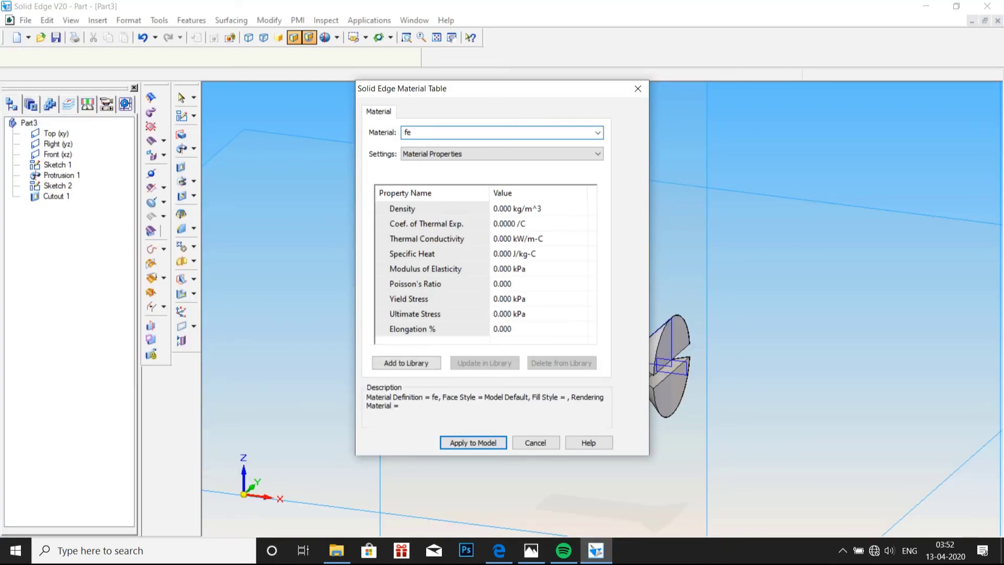
type(" 41")
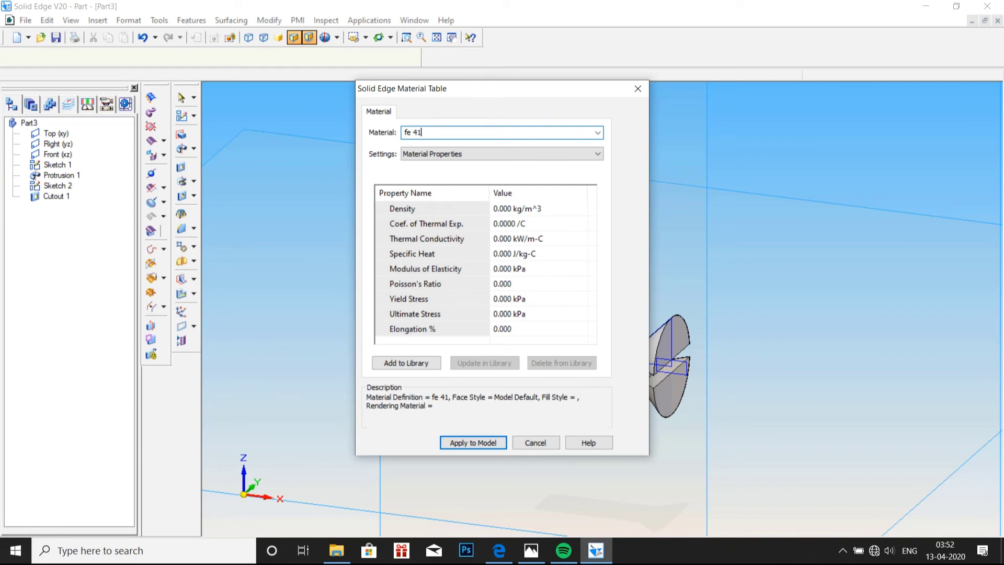
type("9")
key("BackSpace")
type("0")
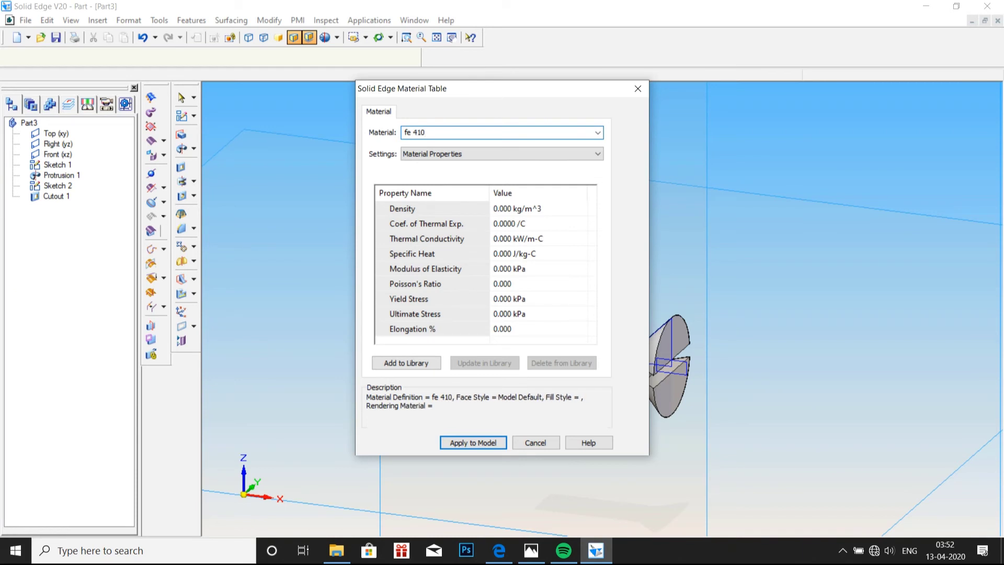
type("W")
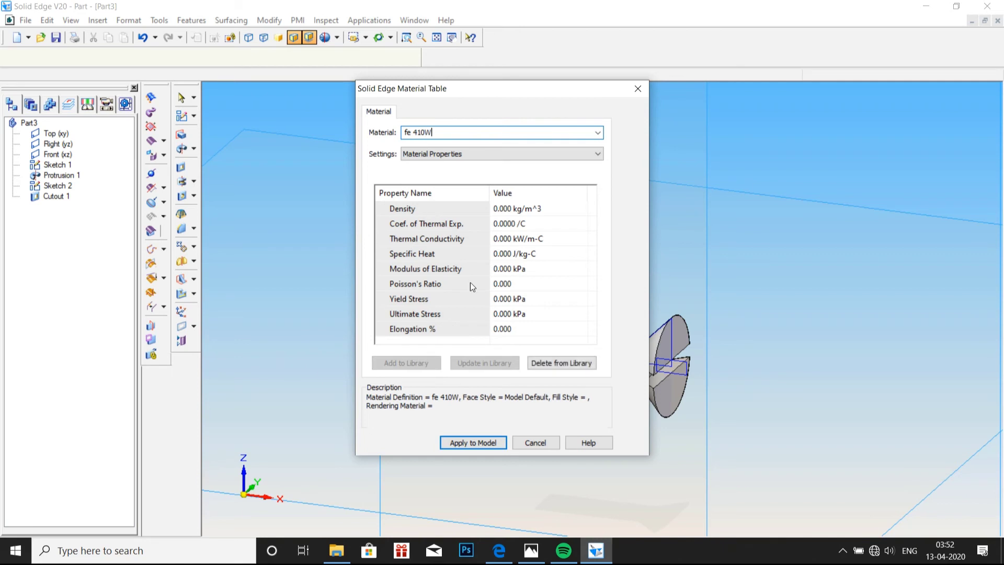
- Apply the fe 410W material to the model and open the part's File Properties
left_click(482, 443)
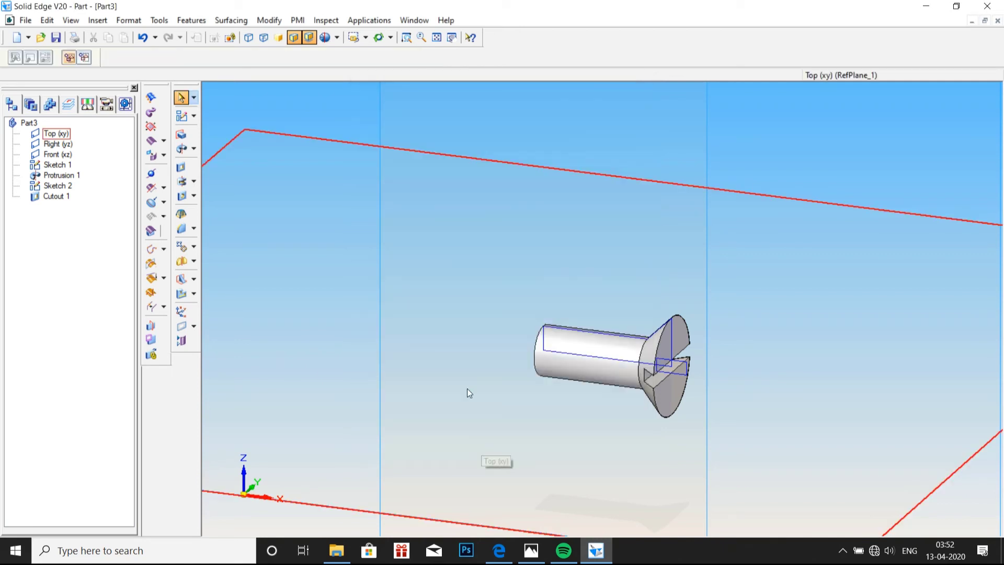
left_click(25, 20)
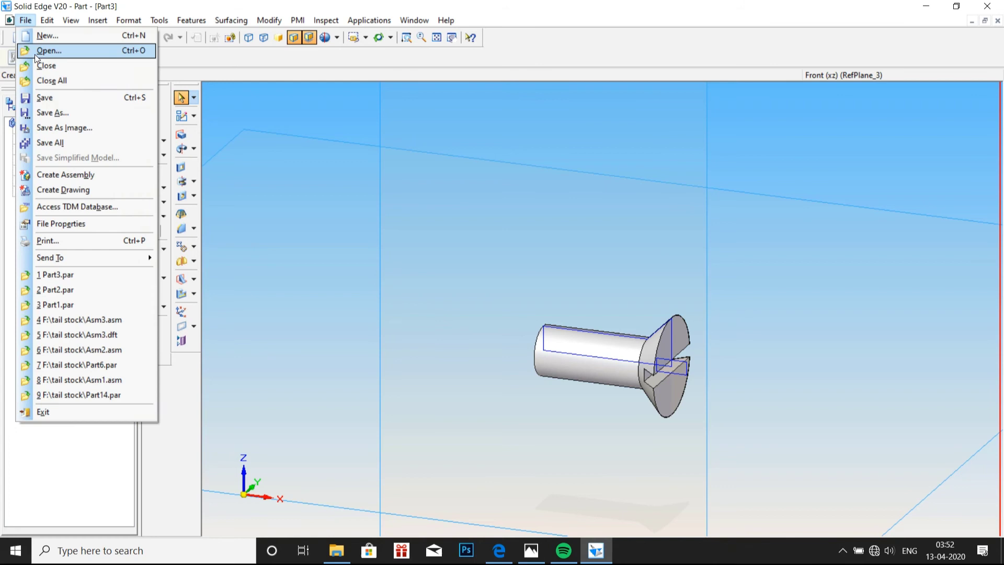
left_click(59, 225)
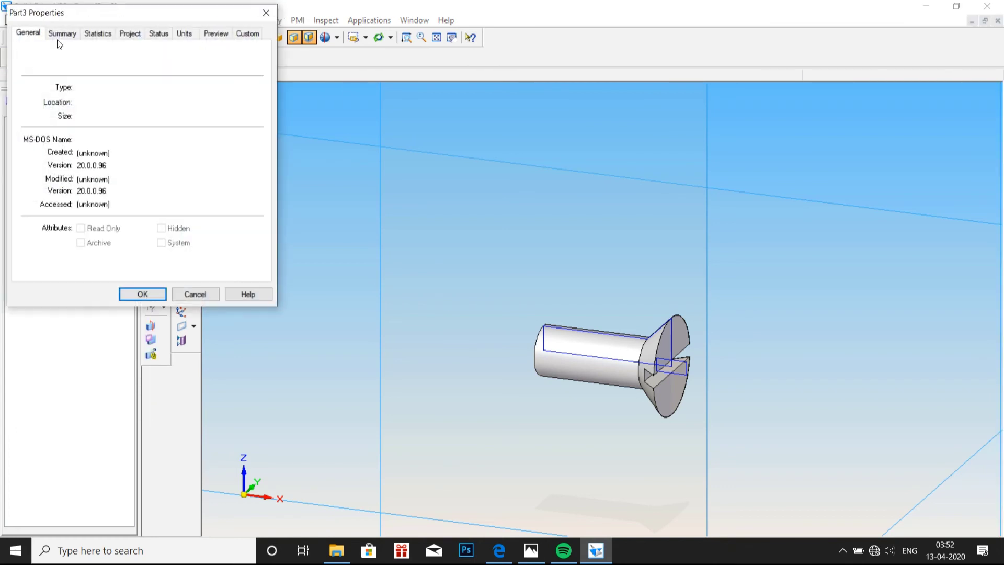
left_click(61, 33)
- Enter title screw m6, document number 4 and project name screw m6
left_click(81, 55)
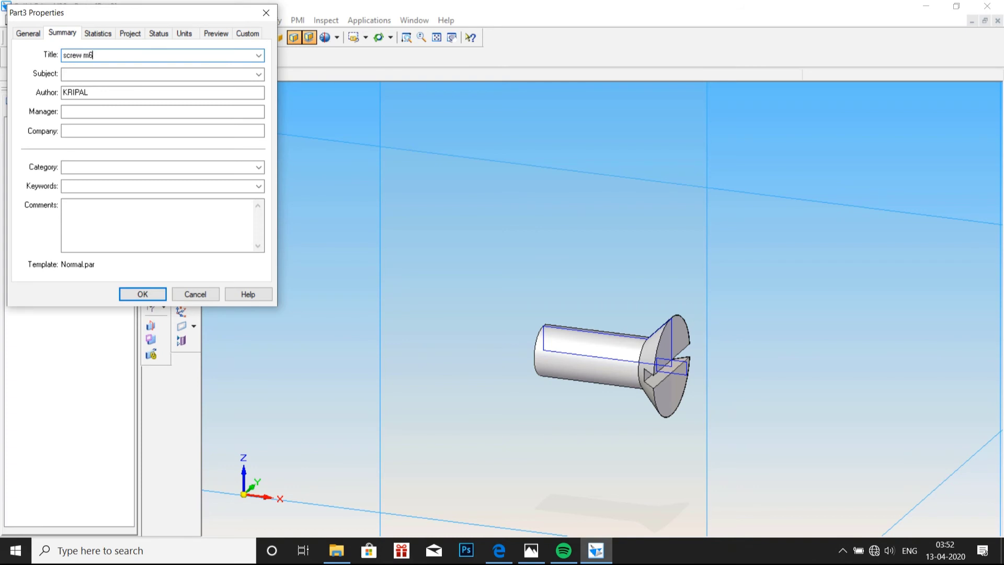
left_click(130, 32)
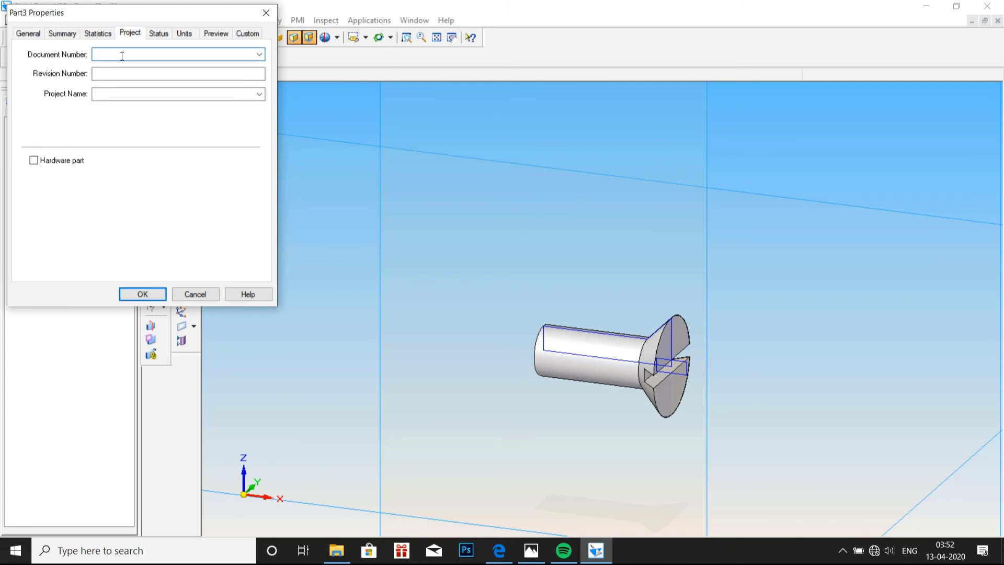
left_click(111, 93)
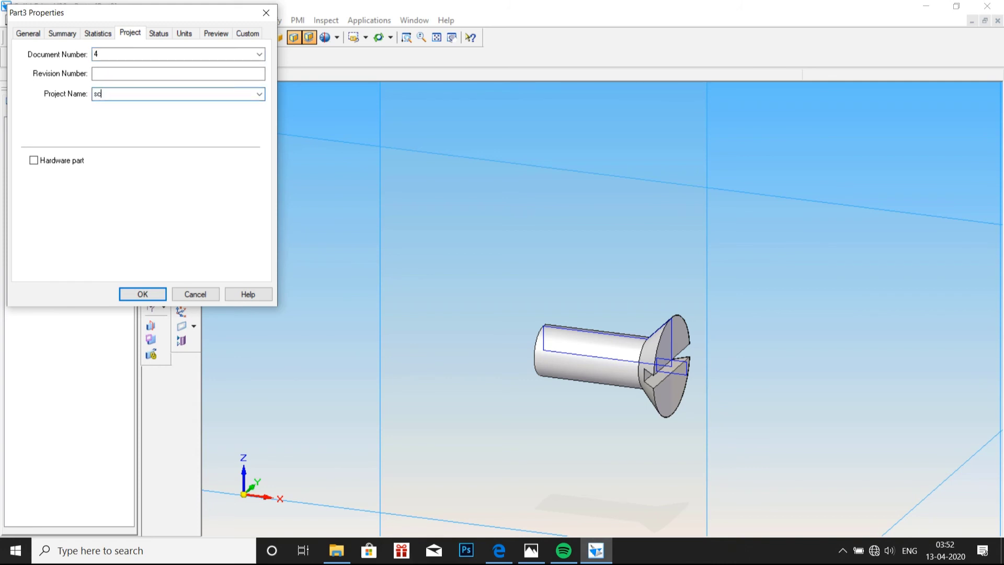
type("screw m6")
- Close the properties and set up Save As with the file name Part4.par
left_click(137, 295)
left_click(26, 21)
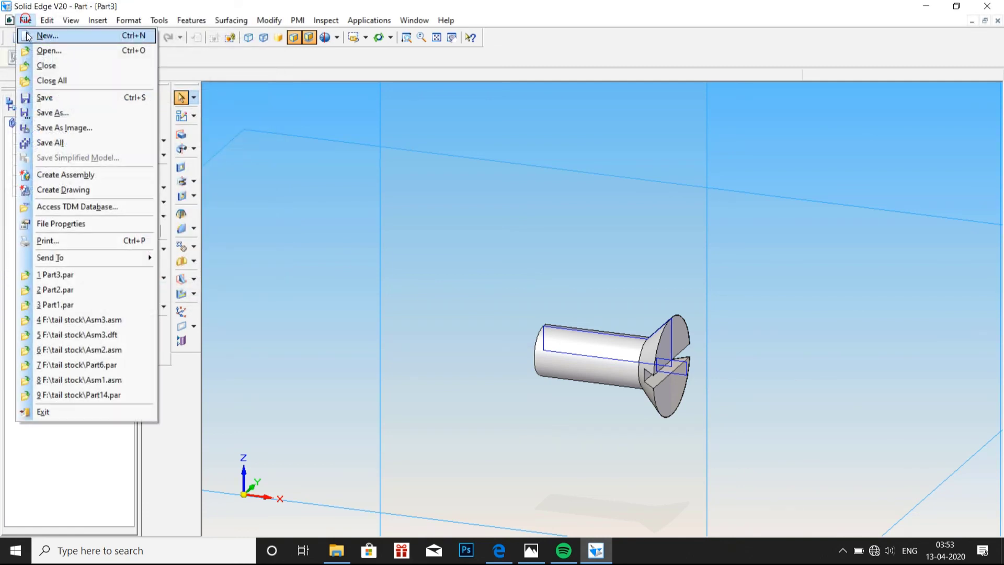
left_click(51, 114)
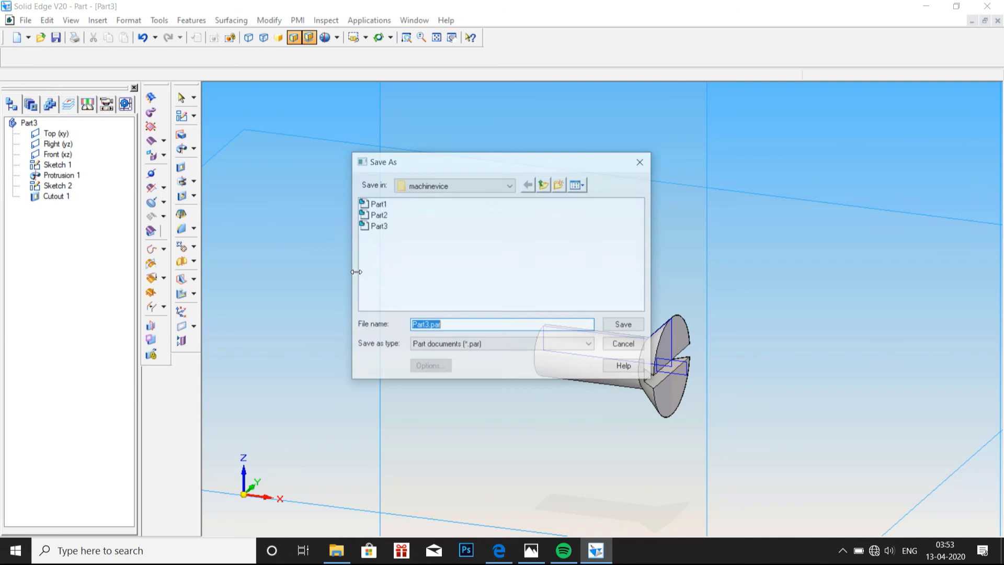
left_click(430, 327)
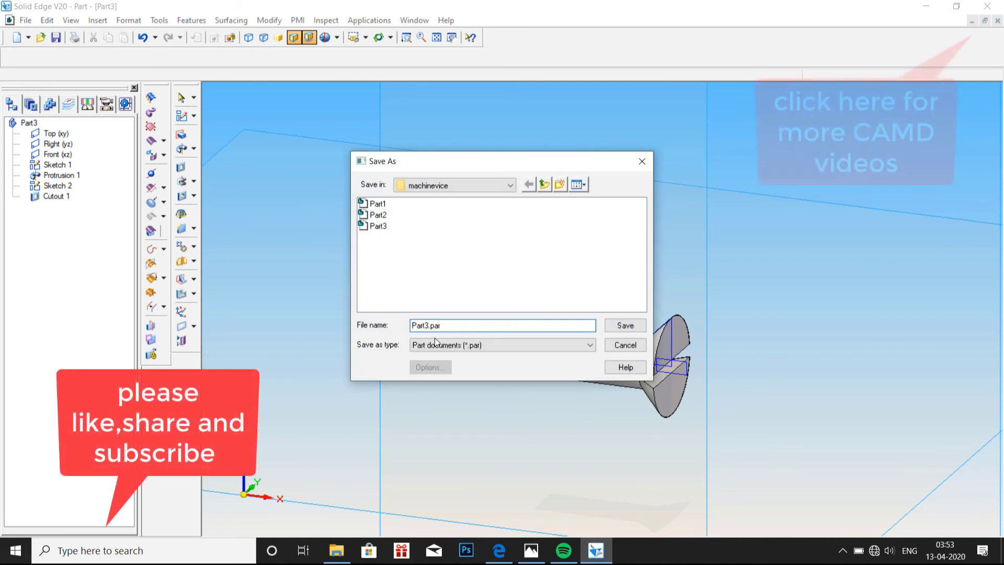
key("BackSpace")
type("4")
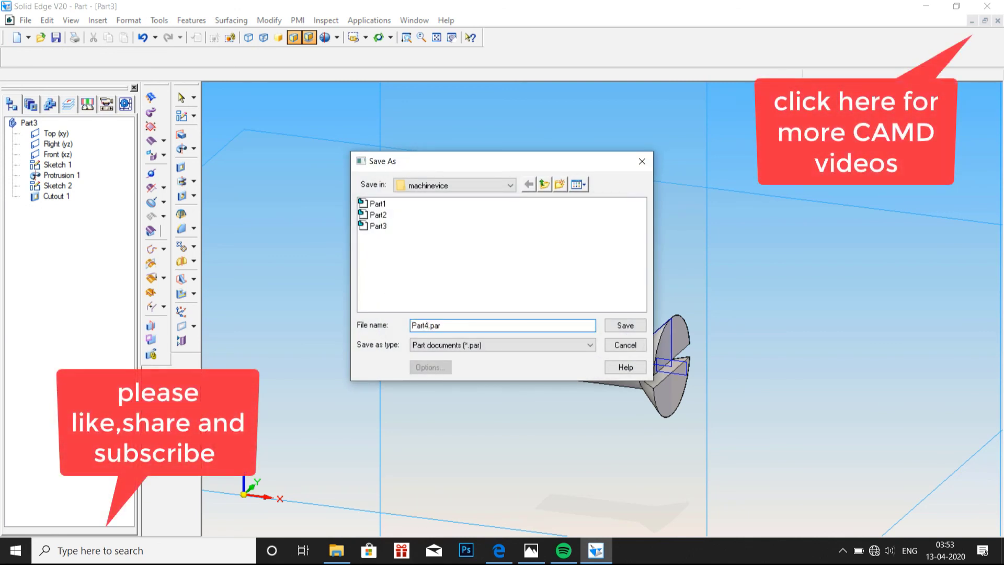